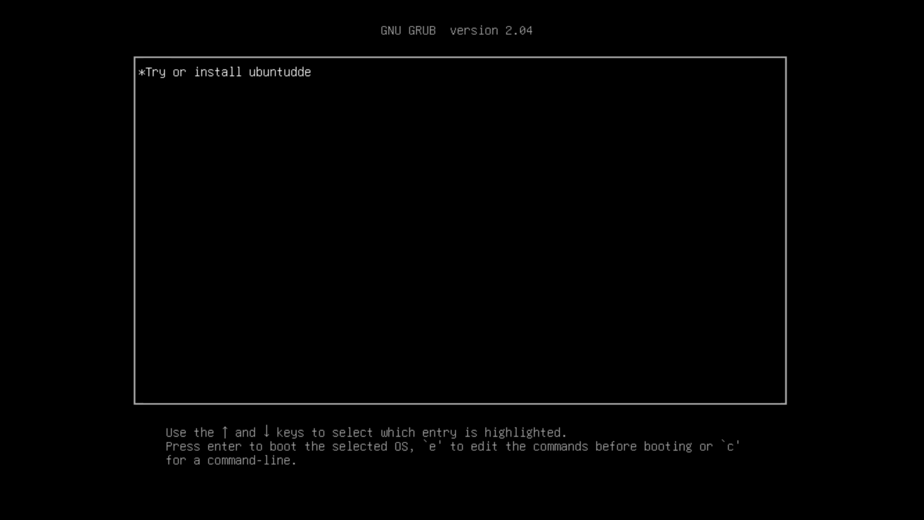
# Step: Boot the 'Try or install ubuntudde' GRUB entry to start the live desktop
pyautogui.press('Return')
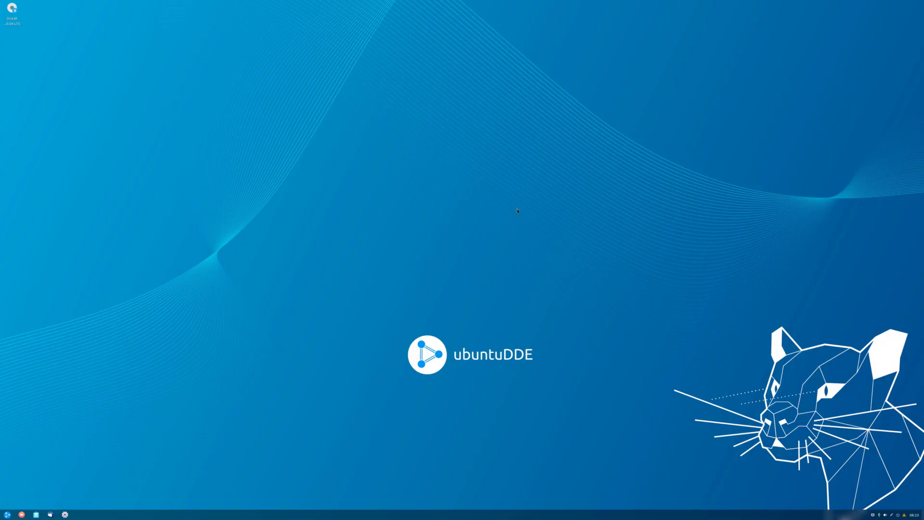
# Step: Raise Display Scaling in Display Settings, then log out so the larger scale applies
pyautogui.rightClick(518, 211)
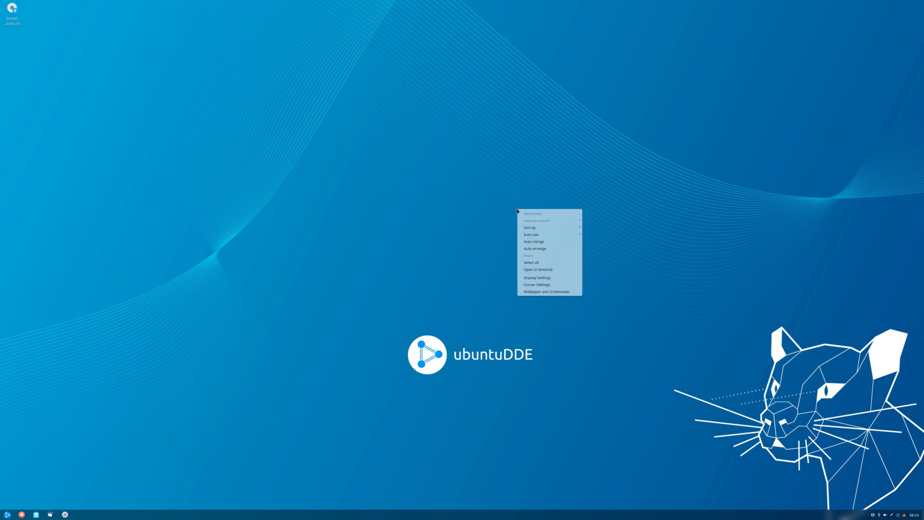
pyautogui.click(526, 276)
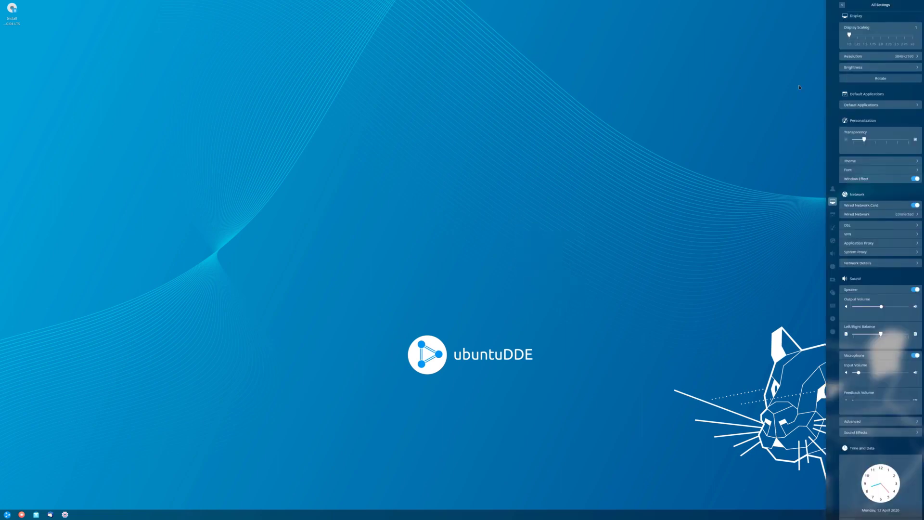
pyautogui.click(881, 38)
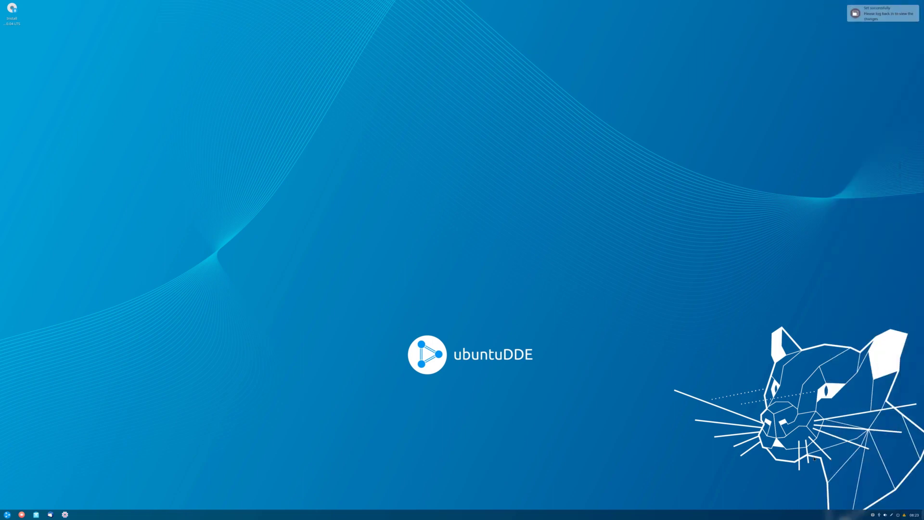
pyautogui.click(898, 515)
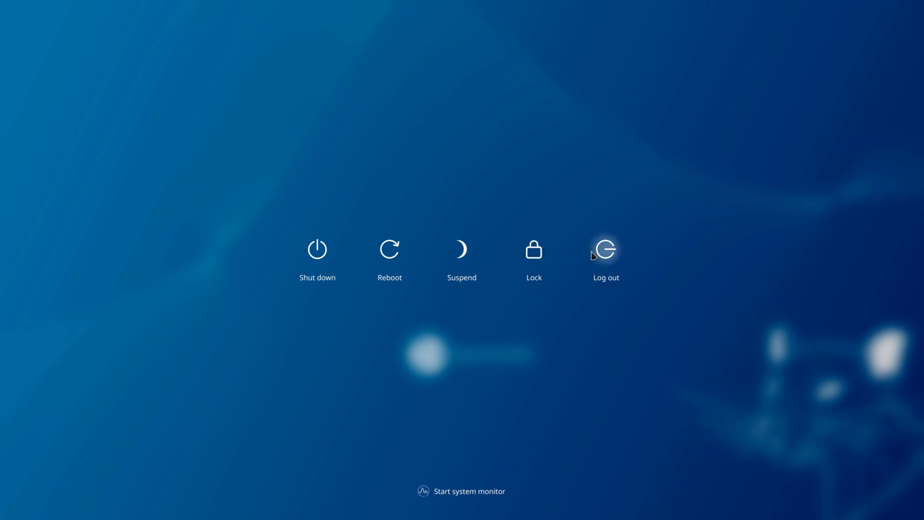
pyautogui.click(591, 252)
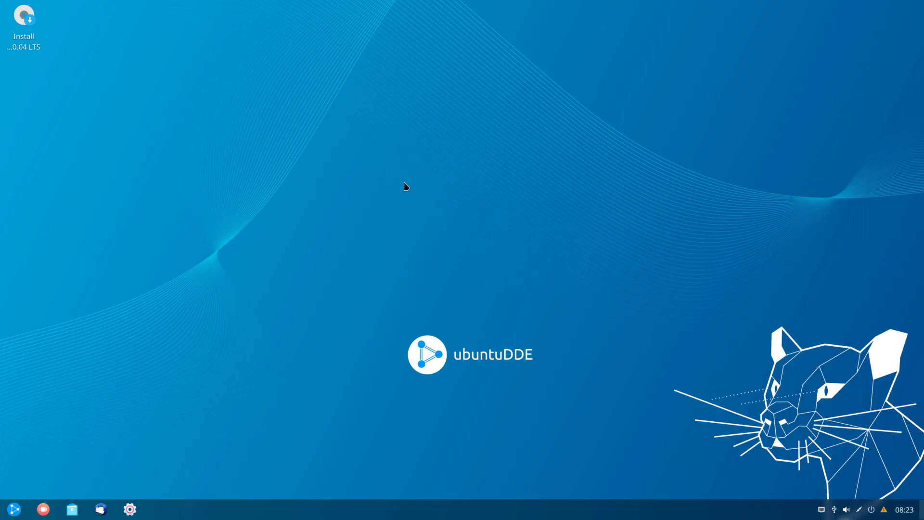
# Step: Launch the UbuntuDDE installer and switch its language to American English
pyautogui.doubleClick(27, 38)
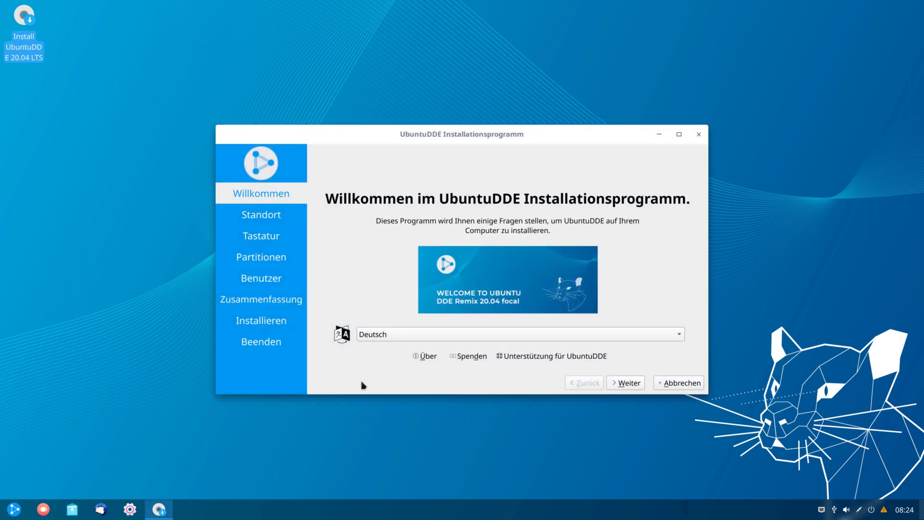
pyautogui.click(375, 334)
pyautogui.click(427, 87)
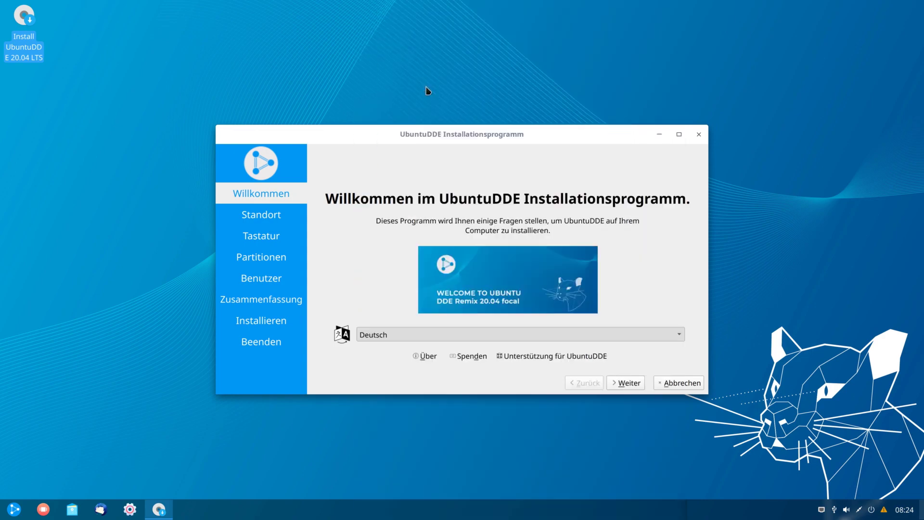
pyautogui.click(637, 383)
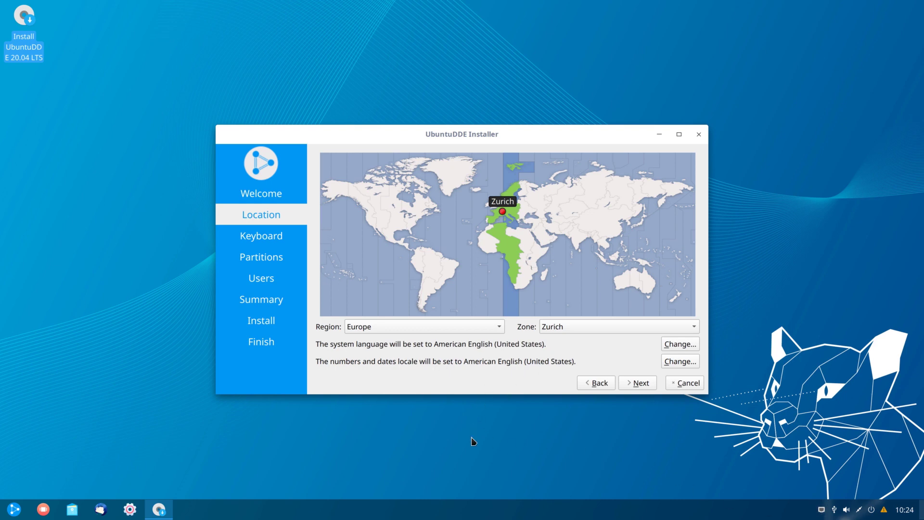
# Step: Accept the Europe/Zurich location and pick the German (Switzerland, no dead keys) keyboard layout
pyautogui.click(634, 385)
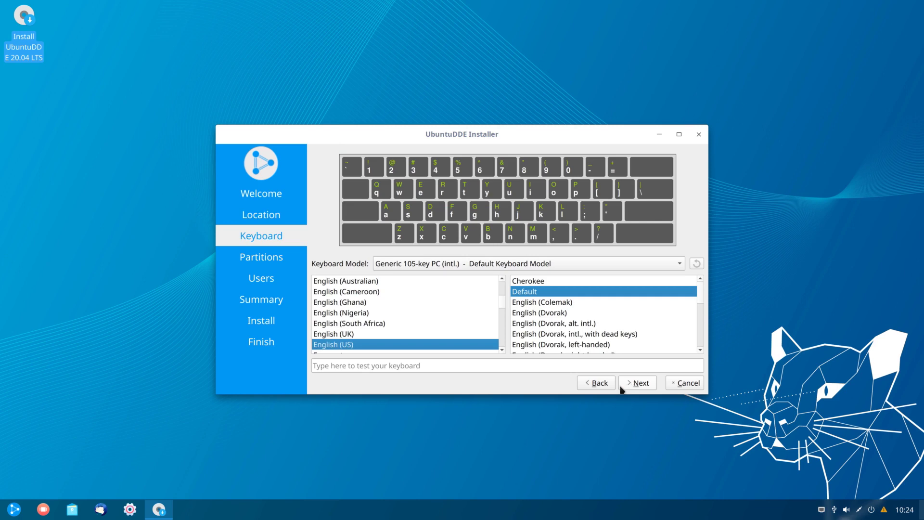
pyautogui.click(503, 313)
pyautogui.scroll(-3, 502, 314)
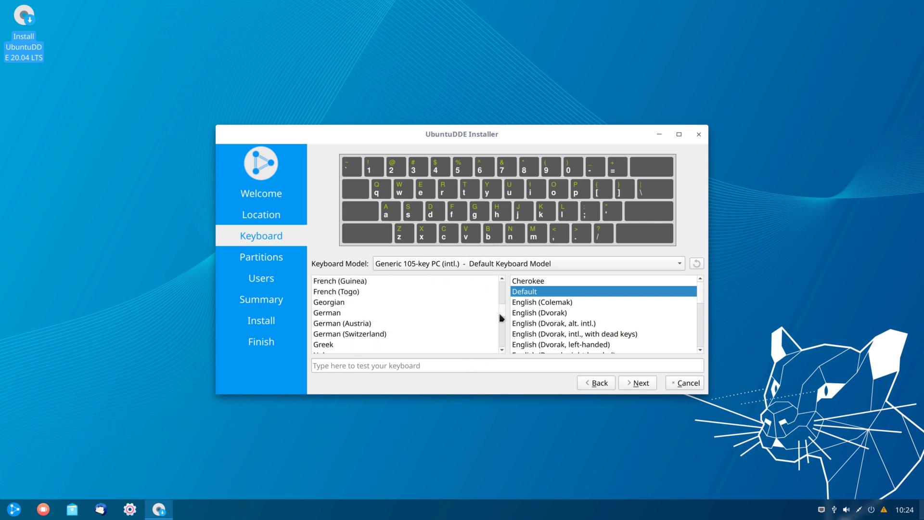
pyautogui.click(425, 338)
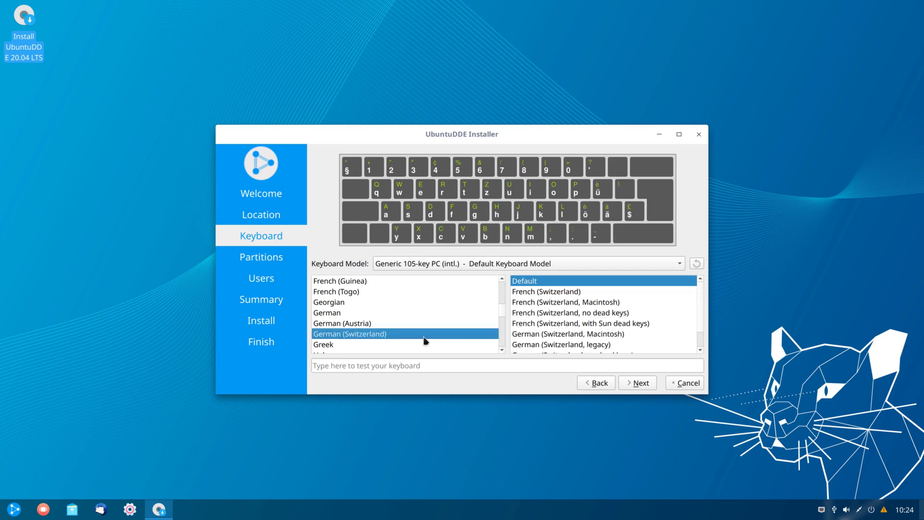
pyautogui.scroll(-1, 608, 331)
pyautogui.click(608, 334)
pyautogui.click(636, 383)
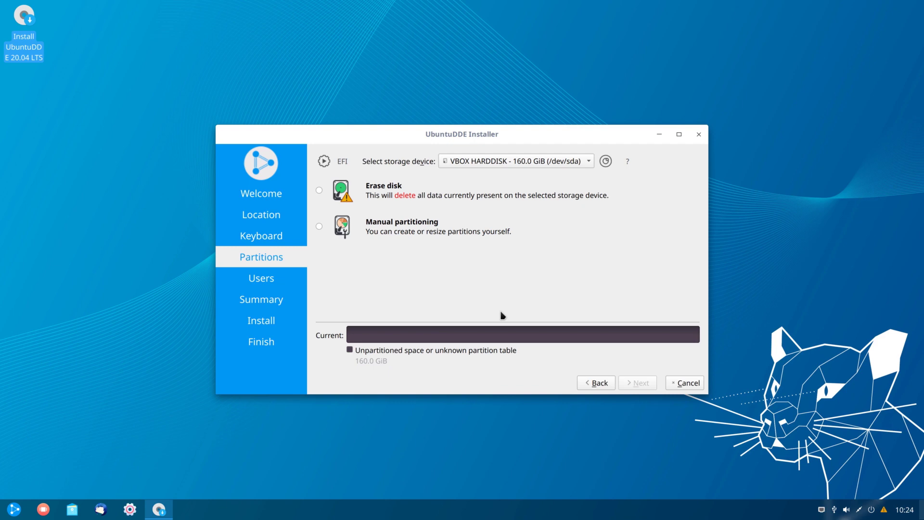
# Step: Erase the whole VBOX HARDDISK, leaving system encryption turned off
pyautogui.click(491, 160)
pyautogui.click(491, 160)
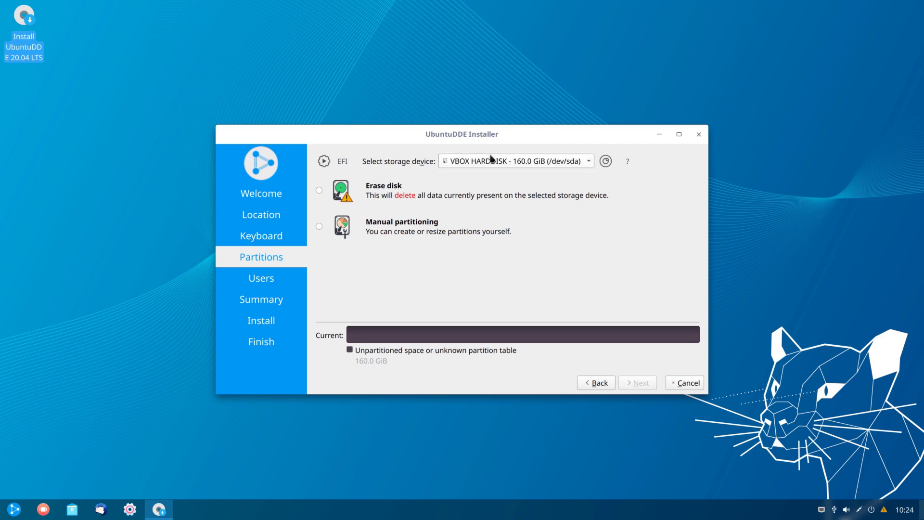
pyautogui.click(320, 190)
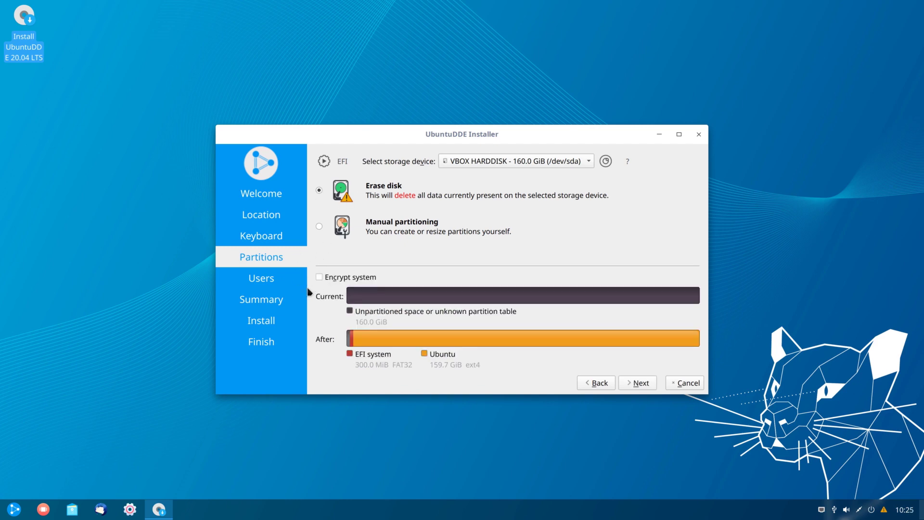
pyautogui.click(319, 277)
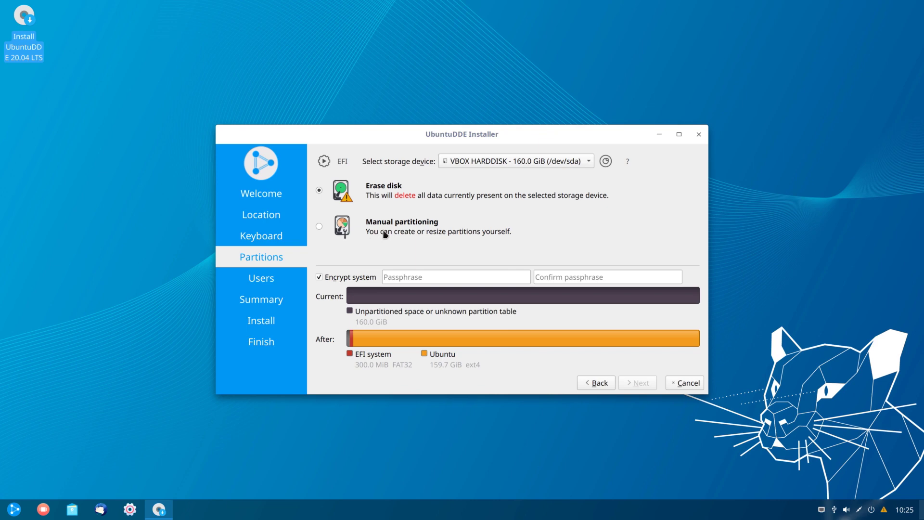
pyautogui.click(321, 278)
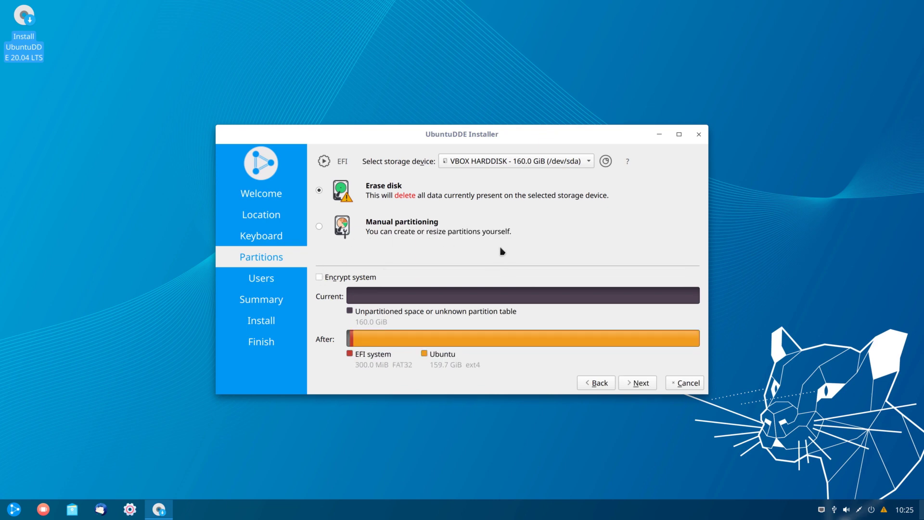
pyautogui.click(634, 383)
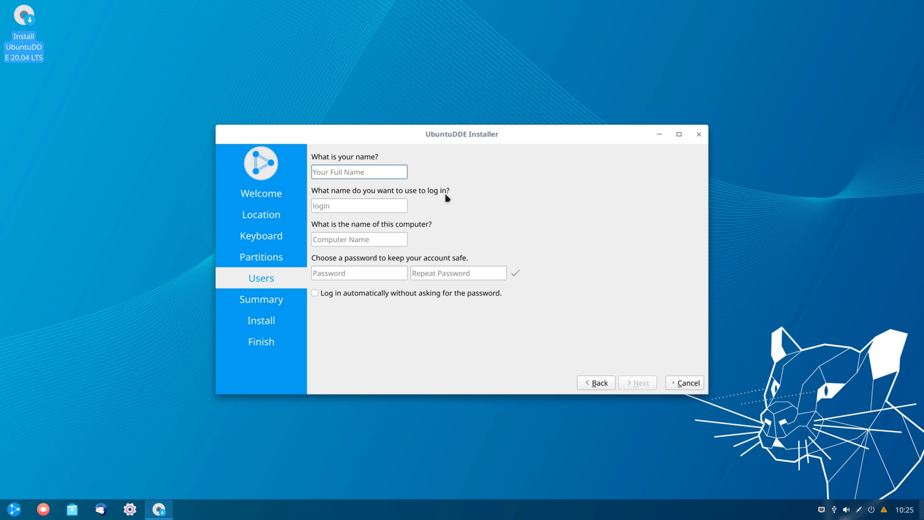
# Step: Enter the user's full name, a login name, and computer name ubuntudde
pyautogui.write('Ermanno Ferrari')
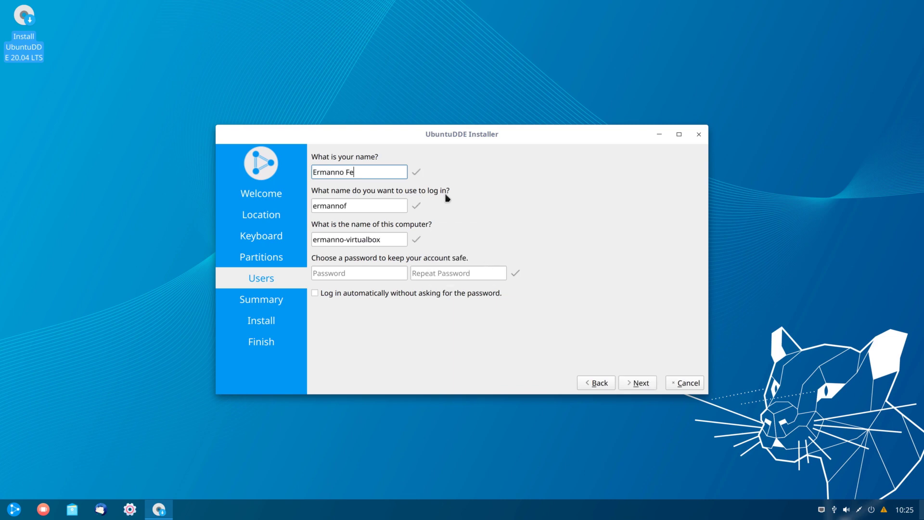
pyautogui.press('Tab')
pyautogui.write('ermanno')
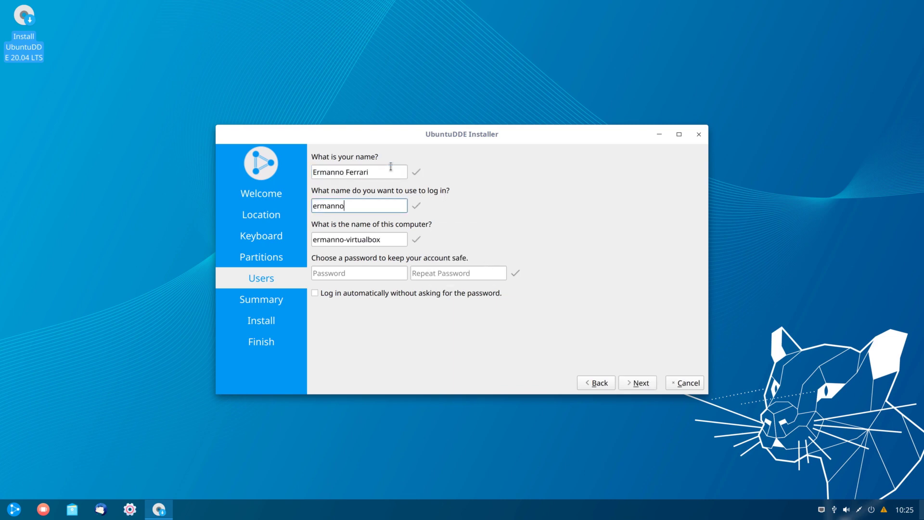
pyautogui.press('Tab')
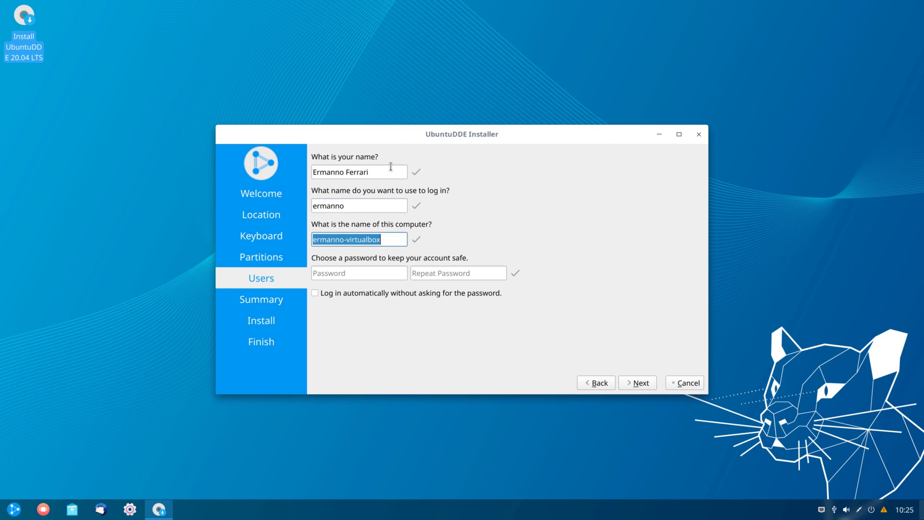
pyautogui.write('ubuntudde')
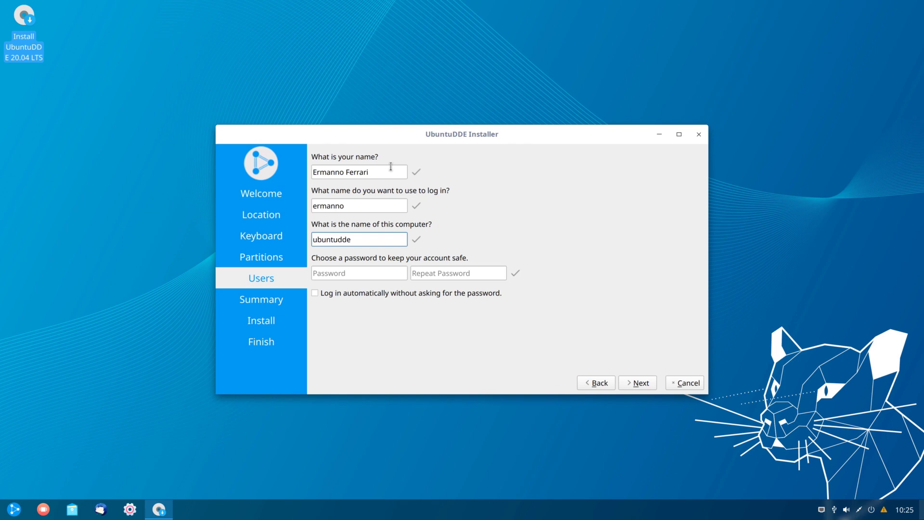
# Step: Enter and confirm the account password, then proceed to the Summary page
pyautogui.press('Tab')
pyautogui.write('ubuntudde')
pyautogui.press('Tab')
pyautogui.write('ubuntudde')
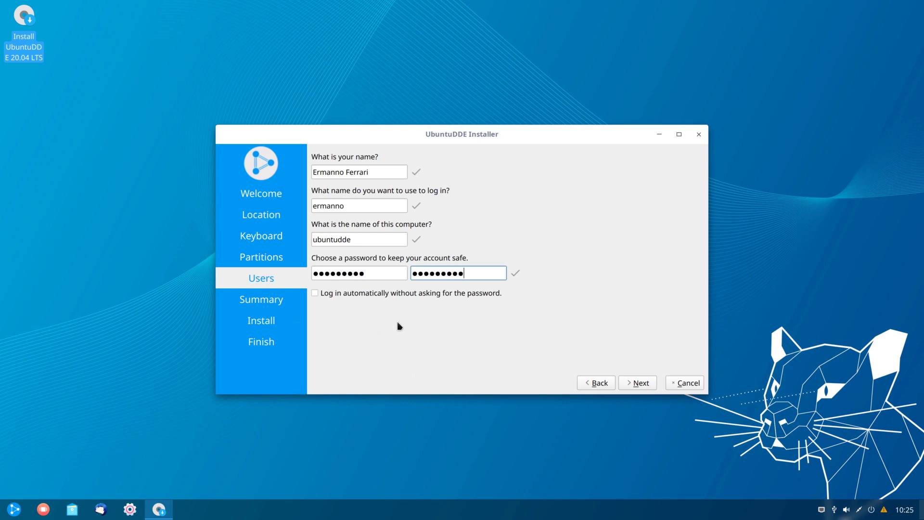
pyautogui.click(634, 382)
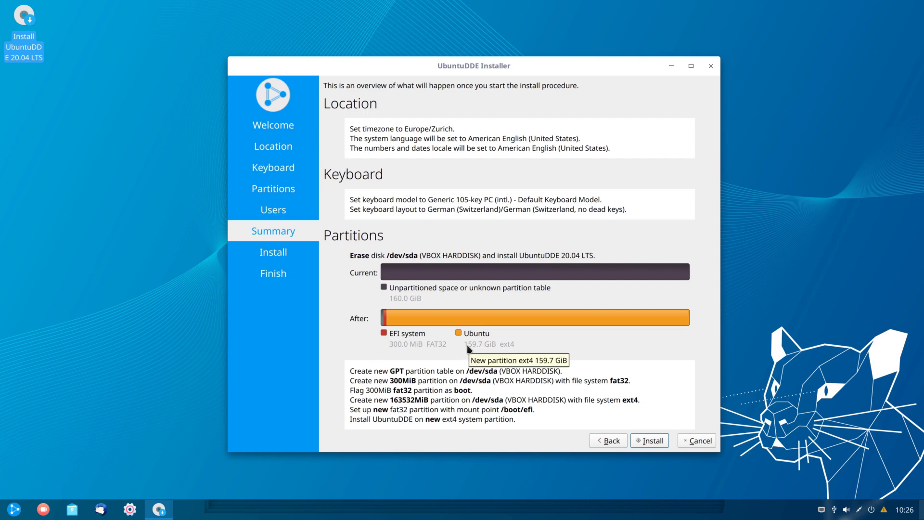
# Step: Start the installation and confirm Install now
pyautogui.click(650, 441)
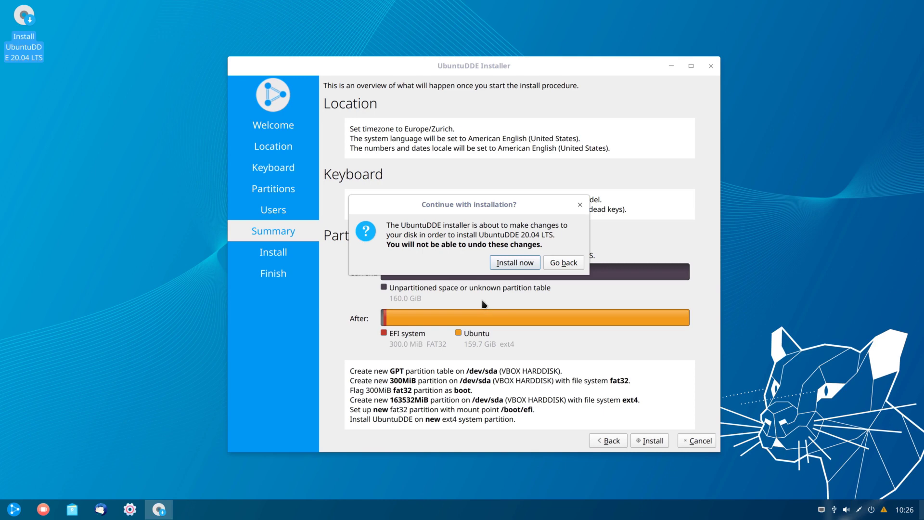
pyautogui.click(519, 264)
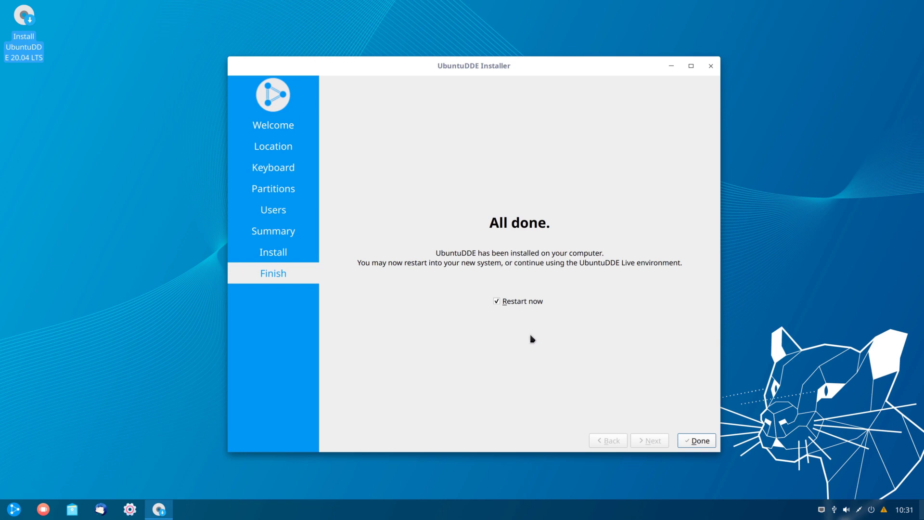
# Step: Restart into the installed system and log in with the account password
pyautogui.click(702, 441)
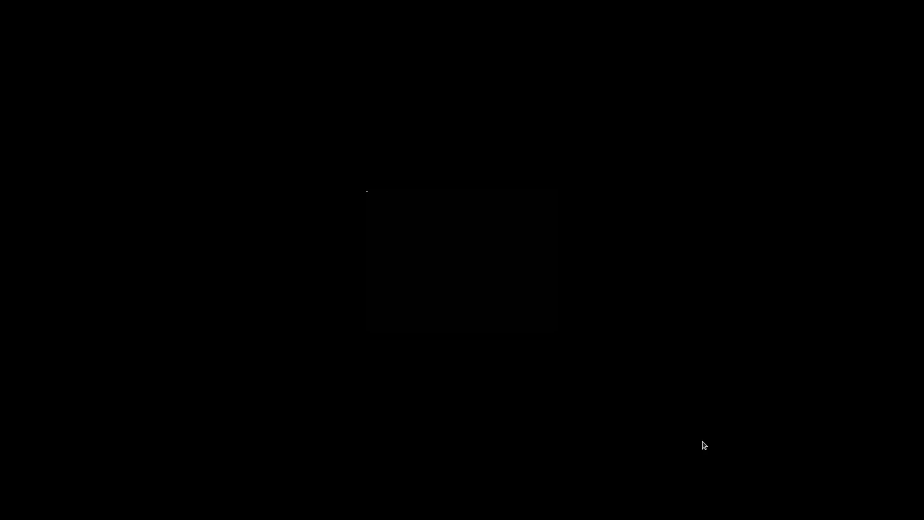
pyautogui.press('Return')
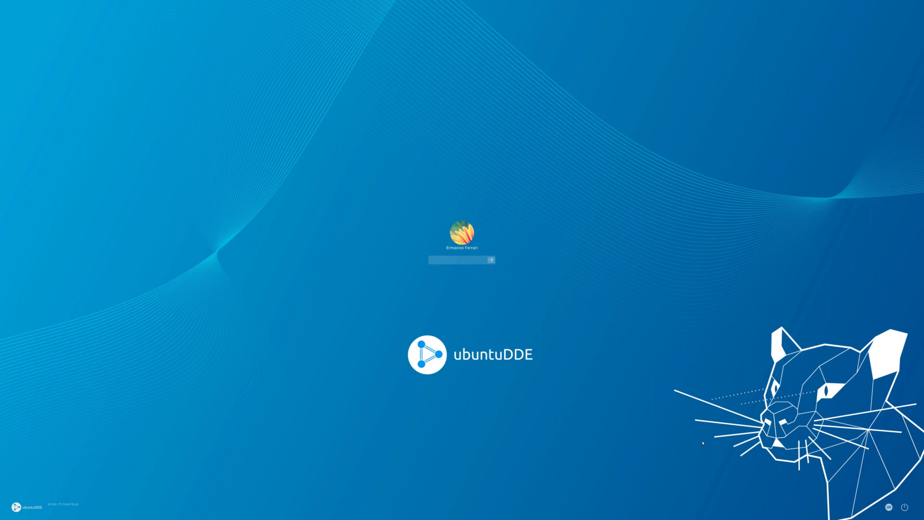
pyautogui.press('Return')
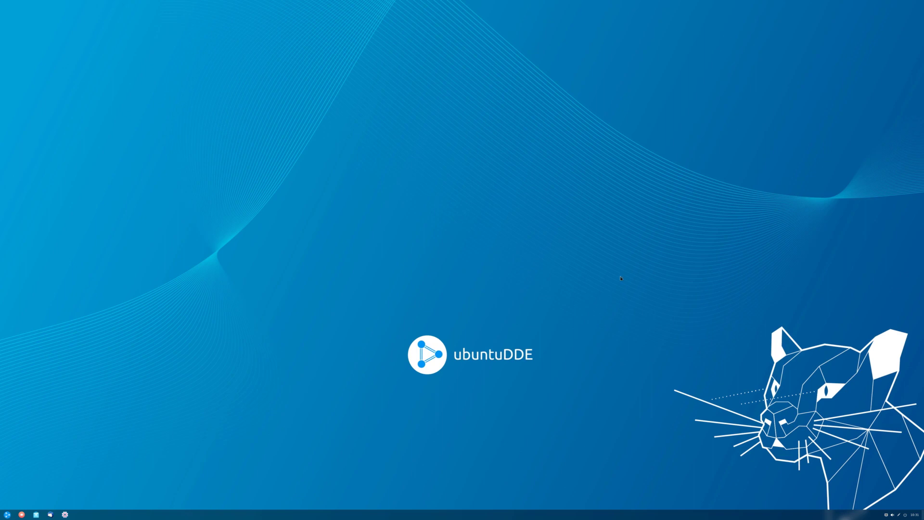
# Step: Set display scaling to 2.0 in Control Center and close the panel
pyautogui.rightClick(591, 234)
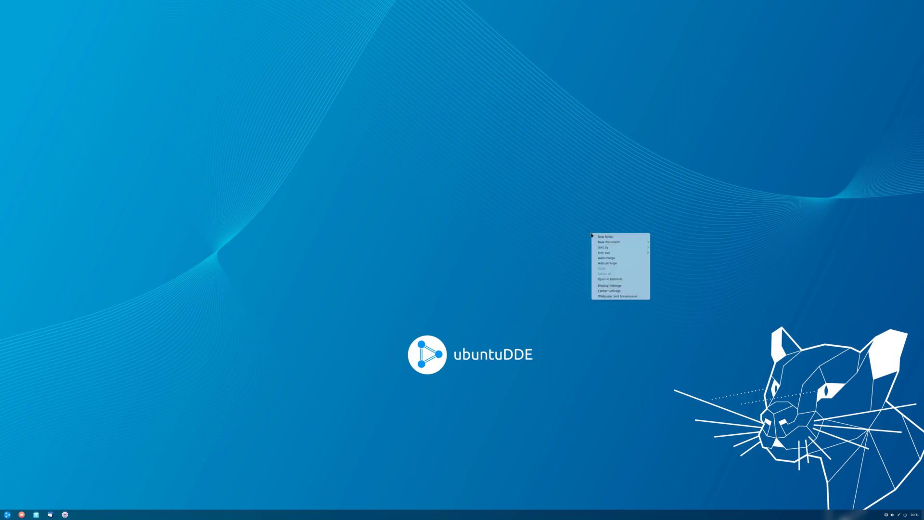
pyautogui.click(624, 287)
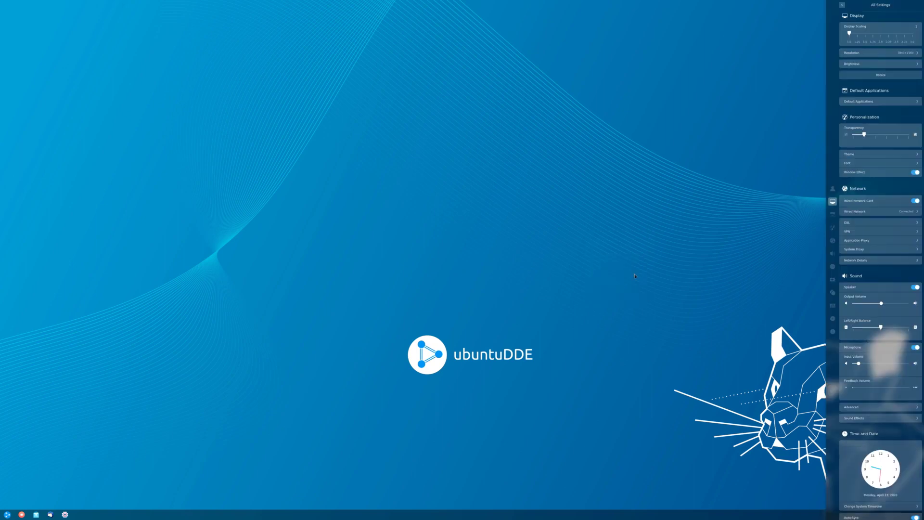
pyautogui.click(881, 36)
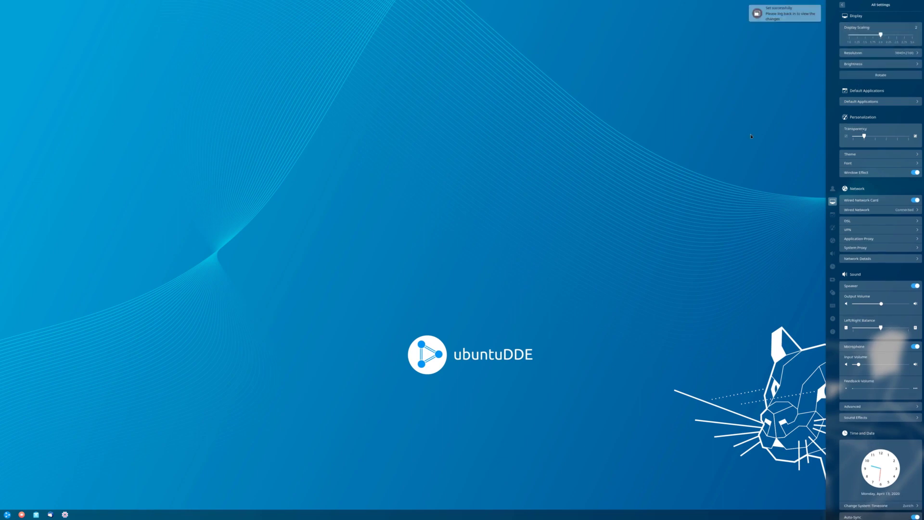
pyautogui.click(751, 136)
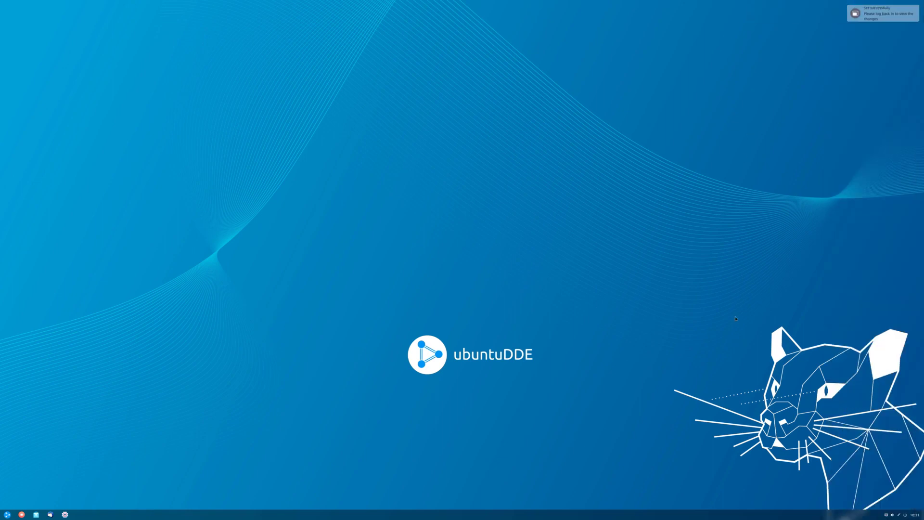
# Step: Log out and log back in with the account password so 2.0 scaling applies
pyautogui.click(905, 515)
pyautogui.click(604, 258)
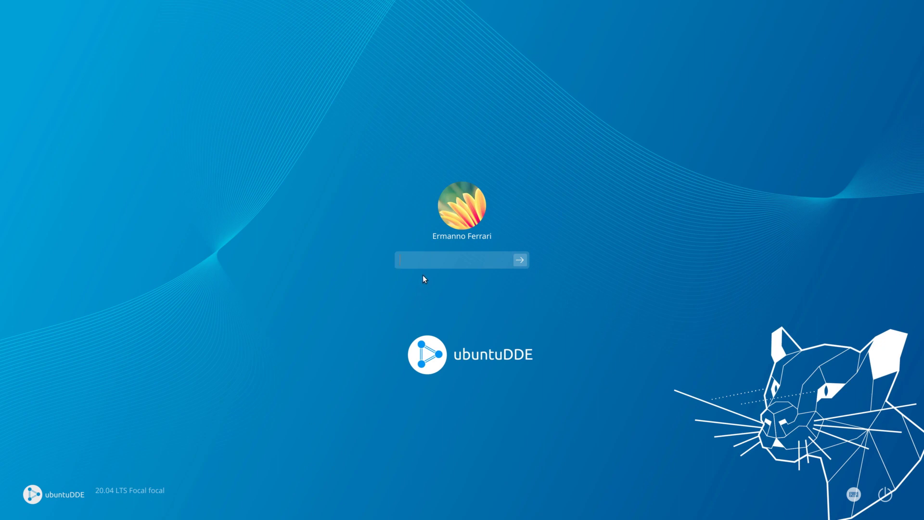
pyautogui.write('*******')
pyautogui.press('Return')
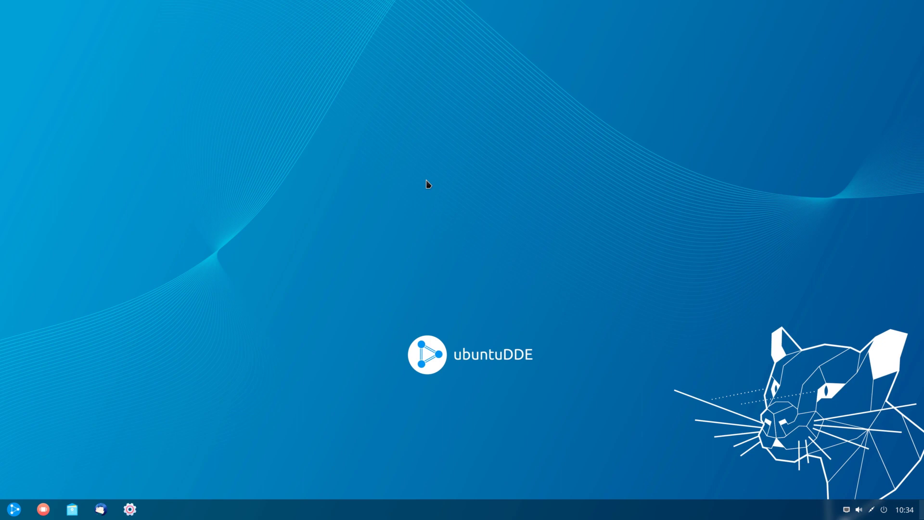
# Step: View All Categories and the Internet apps in the Launcher, then open Documents
pyautogui.click(11, 513)
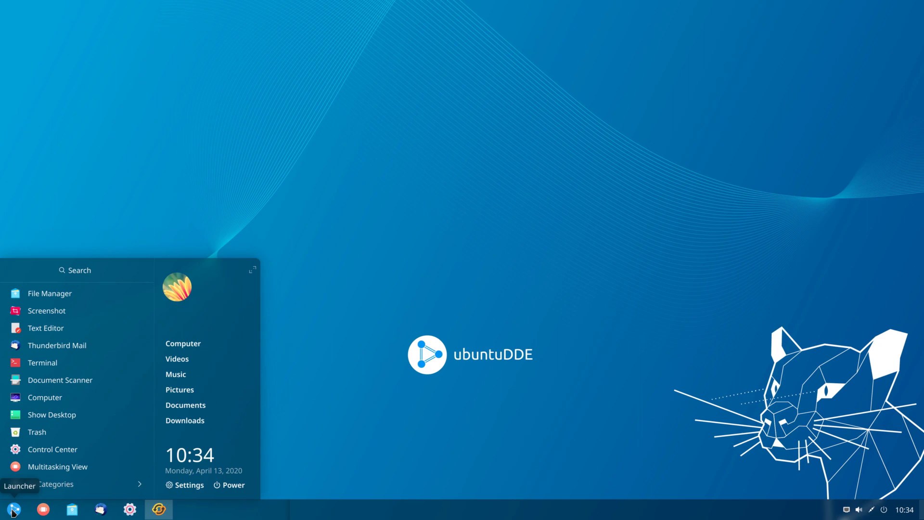
pyautogui.scroll(-10, 67, 366)
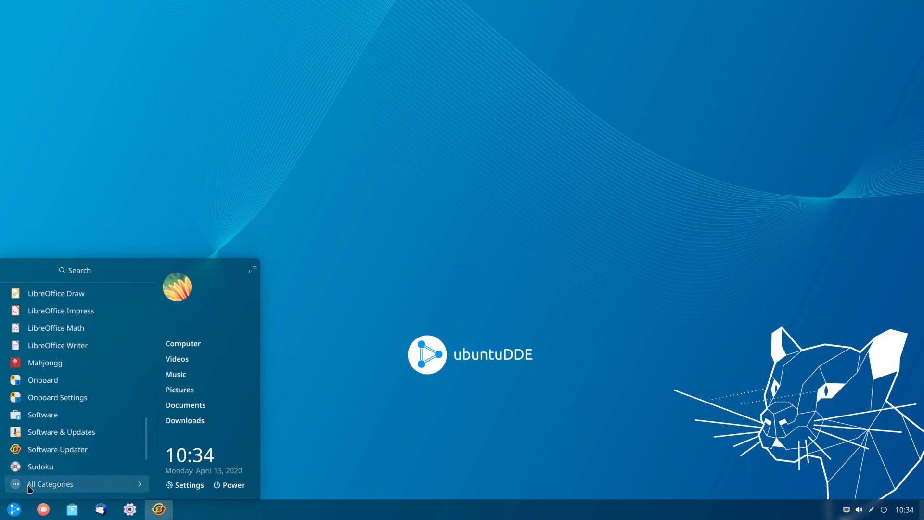
pyautogui.click(80, 486)
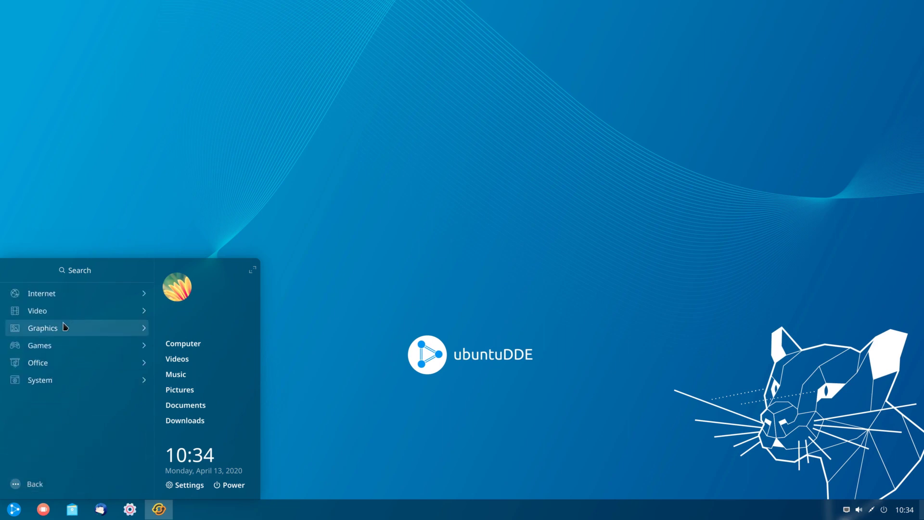
pyautogui.click(54, 297)
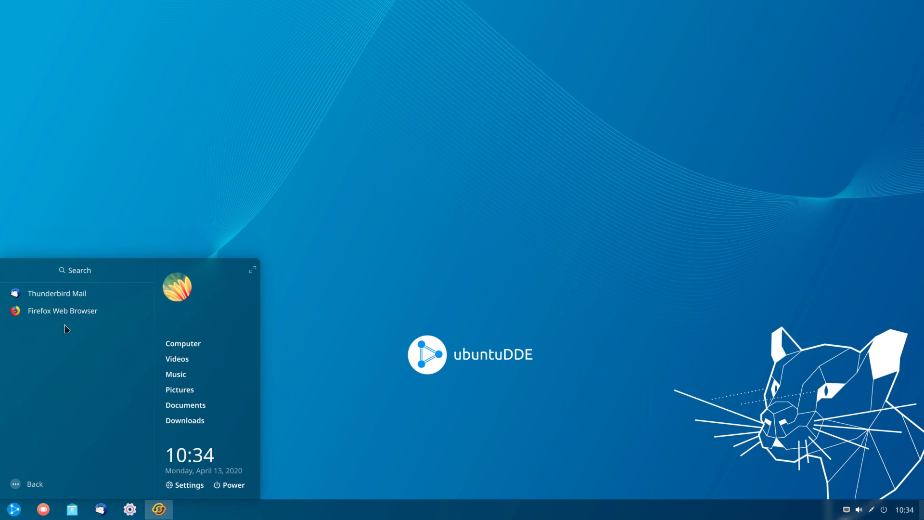
pyautogui.press('Left')
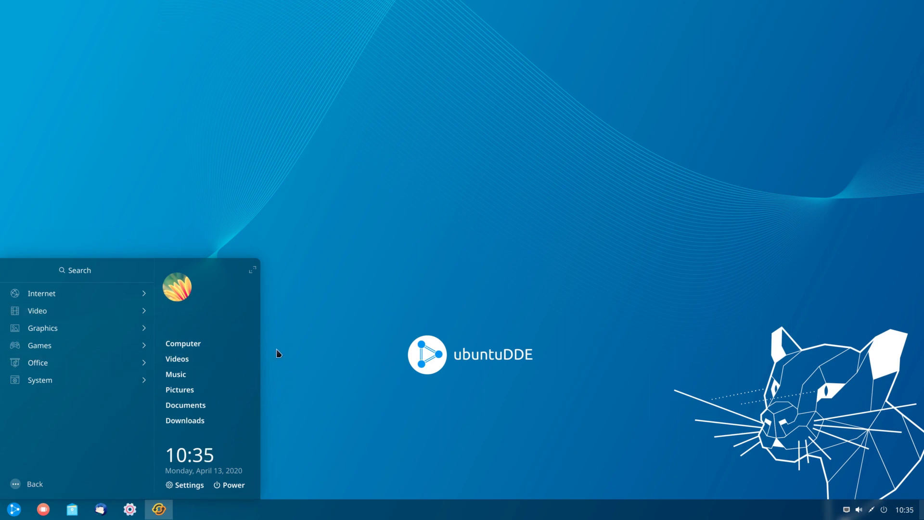
pyautogui.click(181, 404)
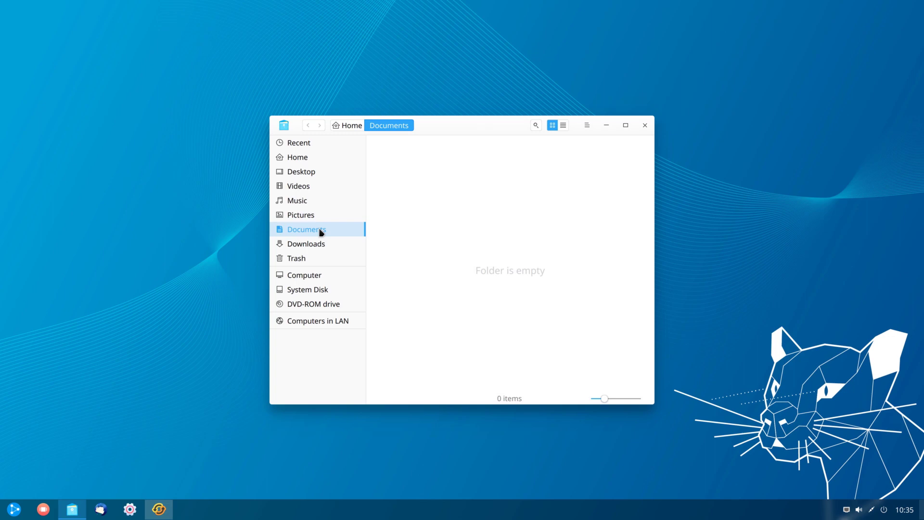
# Step: Show the Home folder as a detailed list and switch the file manager to the dark theme
pyautogui.click(298, 158)
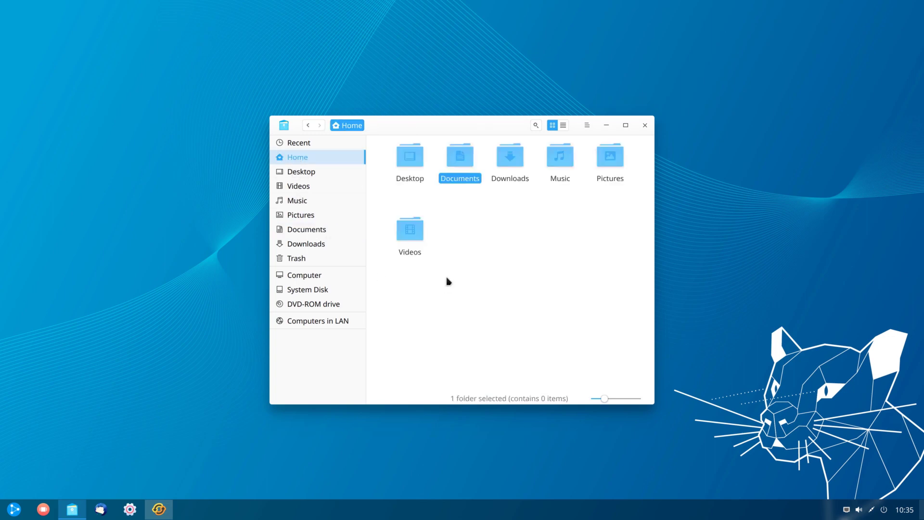
pyautogui.click(501, 247)
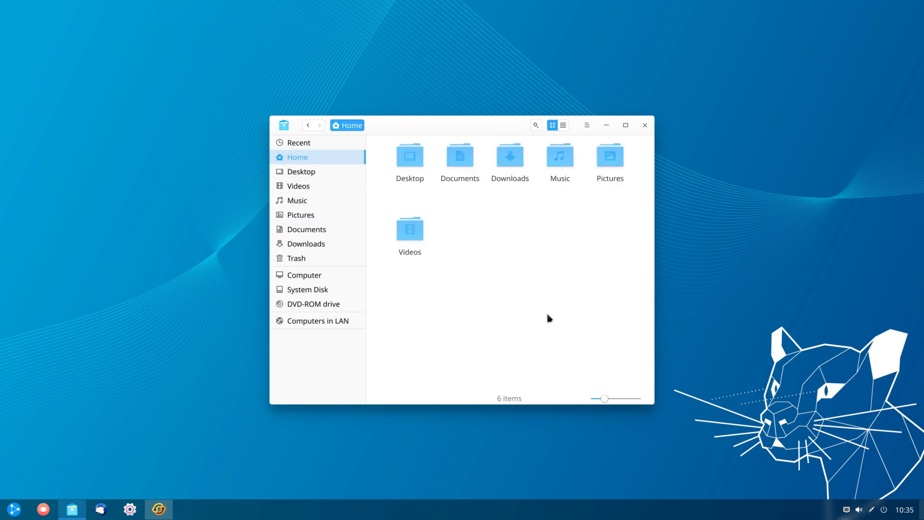
pyautogui.click(563, 125)
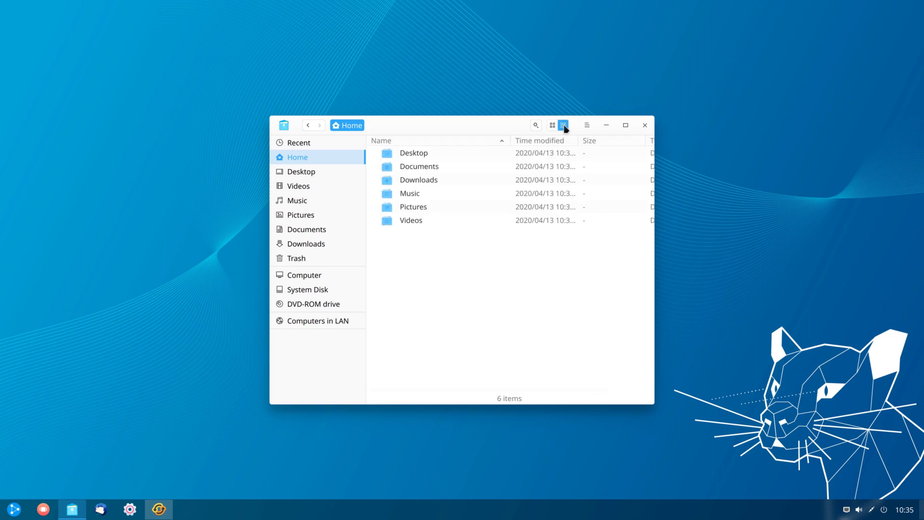
pyautogui.click(588, 126)
pyautogui.click(616, 159)
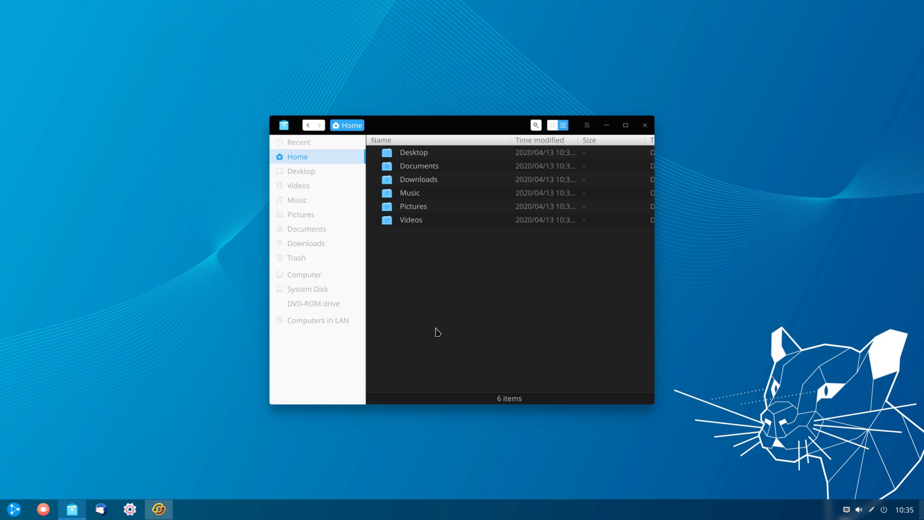
# Step: Close the file manager, reopen it on the Computer view, then close it again
pyautogui.click(644, 126)
pyautogui.click(72, 508)
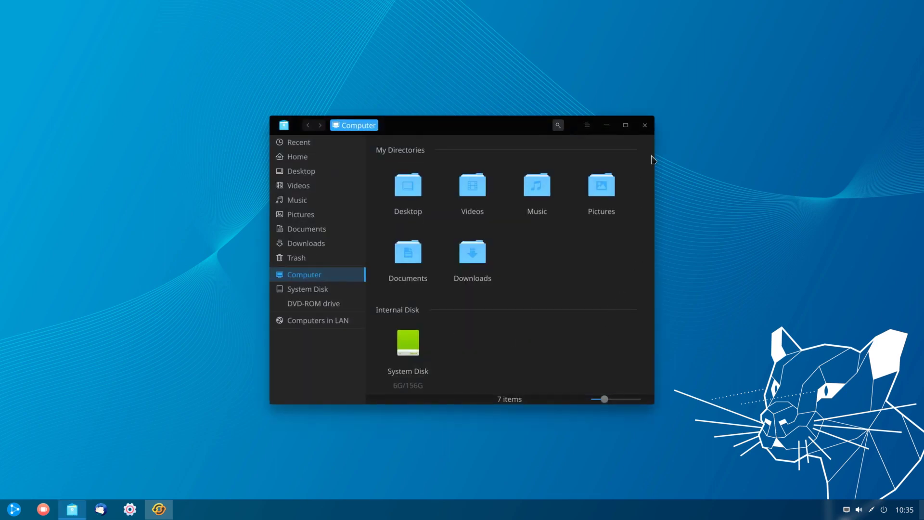
pyautogui.click(644, 125)
pyautogui.click(13, 509)
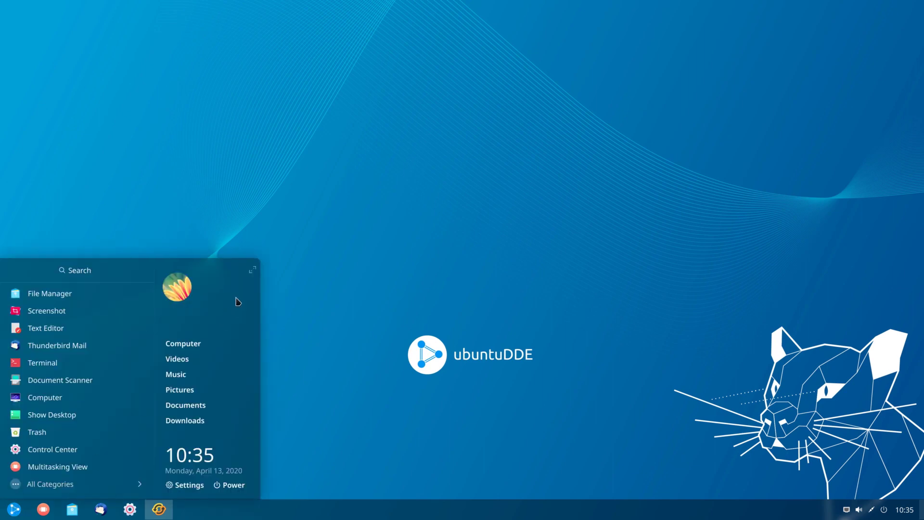
# Step: Expand the launcher to a full-screen app grid, browse it, and view the Video category
pyautogui.click(252, 272)
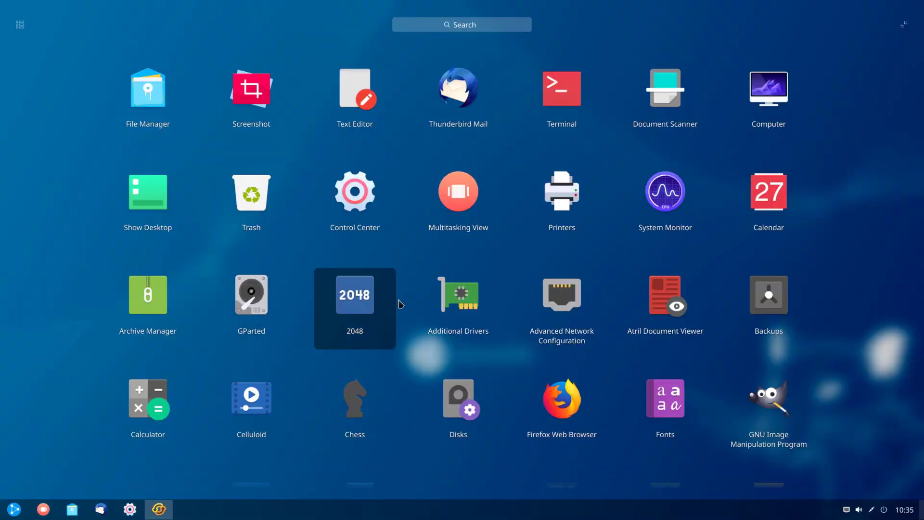
pyautogui.scroll(-2, 402, 302)
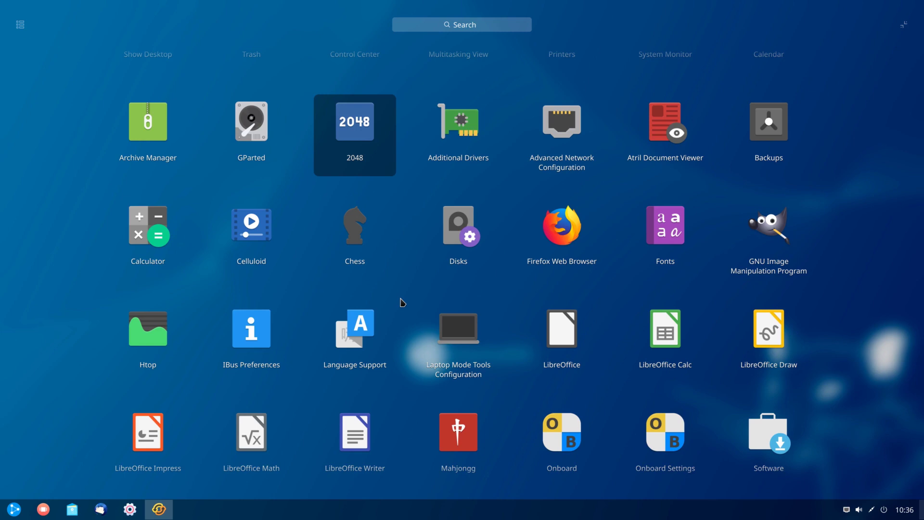
pyautogui.scroll(-1, 402, 302)
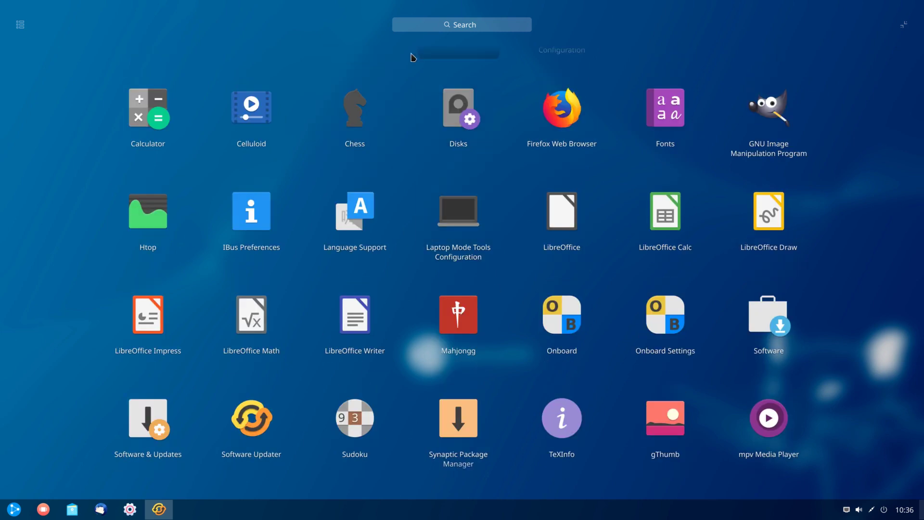
pyautogui.click(460, 27)
pyautogui.click(21, 25)
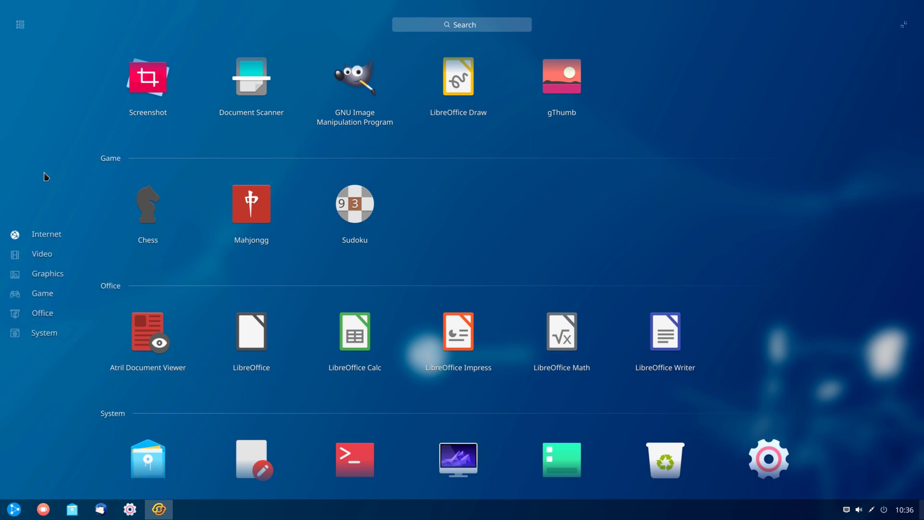
pyautogui.click(46, 257)
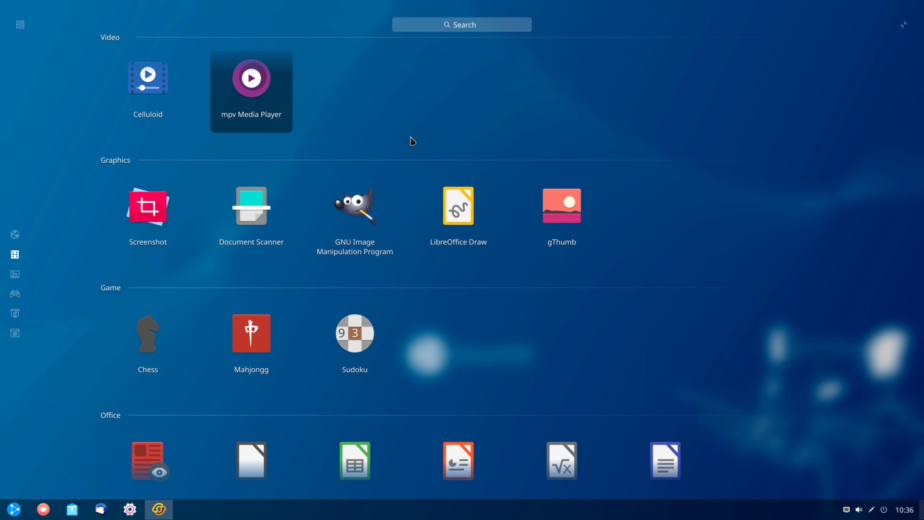
# Step: Switch to the compact launcher and dismiss it to reveal the desktop
pyautogui.click(470, 28)
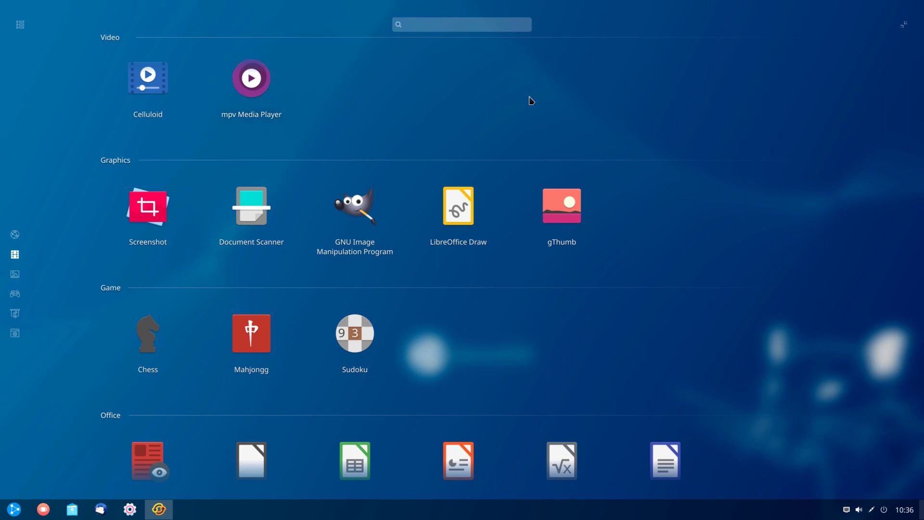
pyautogui.click(904, 27)
pyautogui.click(457, 253)
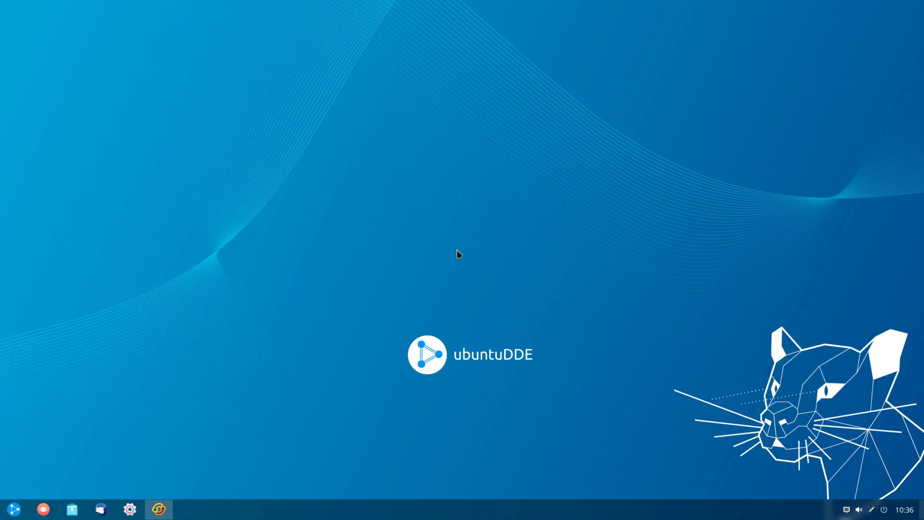
# Step: Postpone the 53.1 MB of updates with Remind Me Later, then bring up Control Center
pyautogui.click(159, 513)
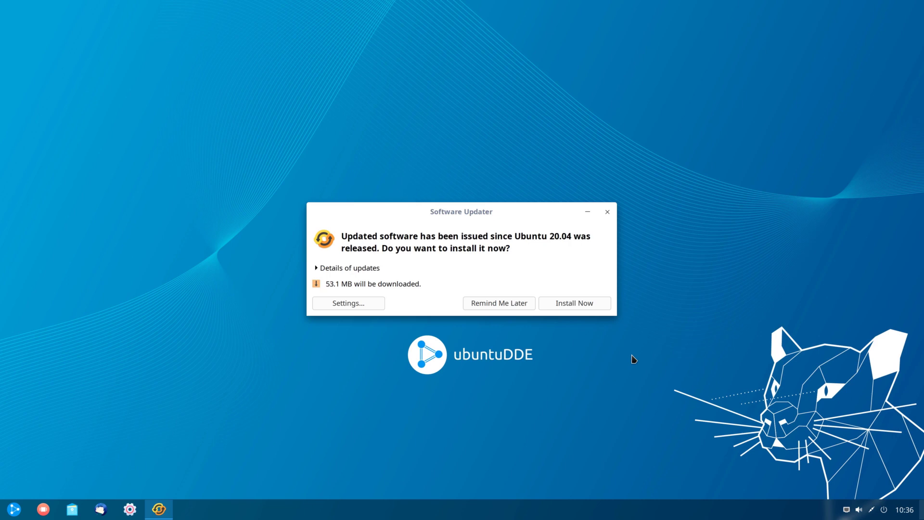
pyautogui.click(486, 307)
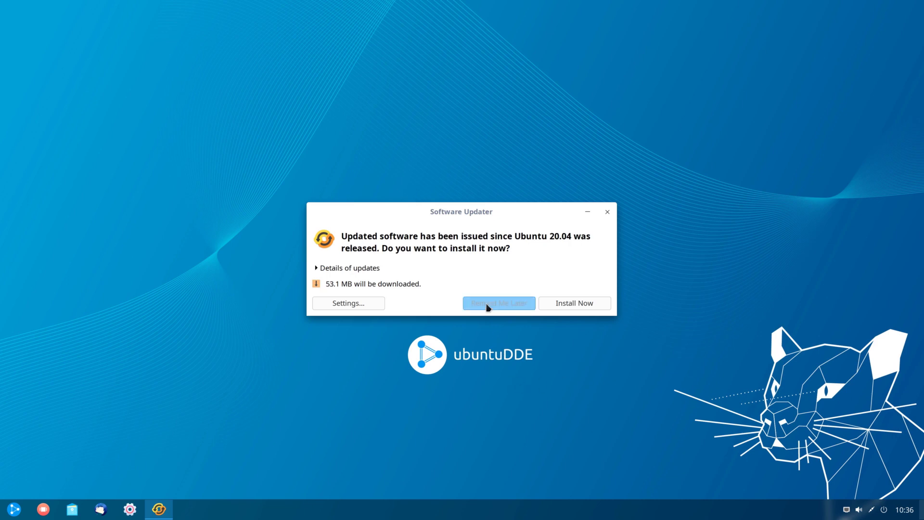
pyautogui.click(129, 510)
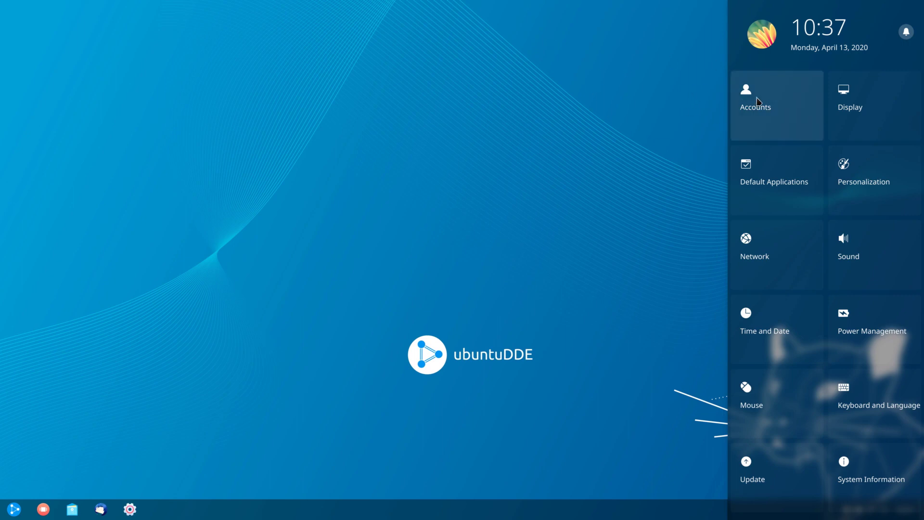
# Step: Go to Personalization's Theme page and scroll through the themes, with deepin (Default) in use
pyautogui.click(757, 101)
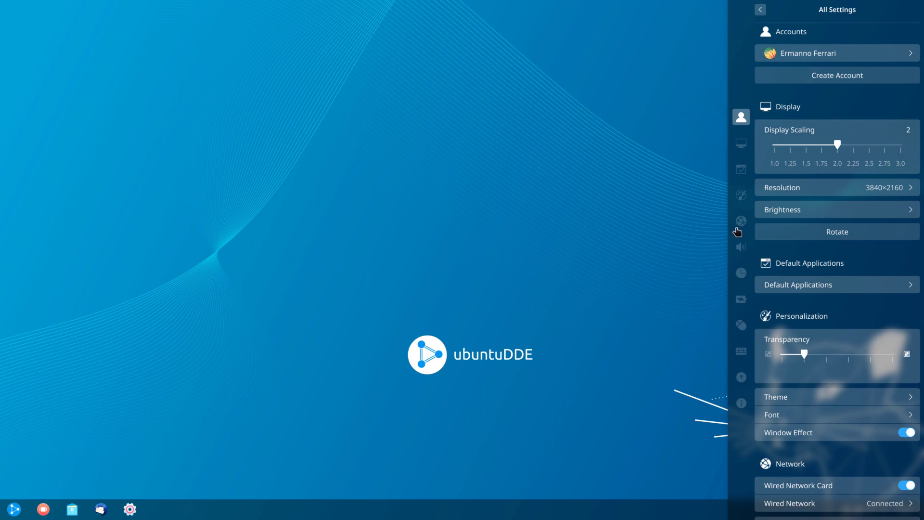
pyautogui.click(741, 143)
pyautogui.click(739, 168)
pyautogui.click(740, 196)
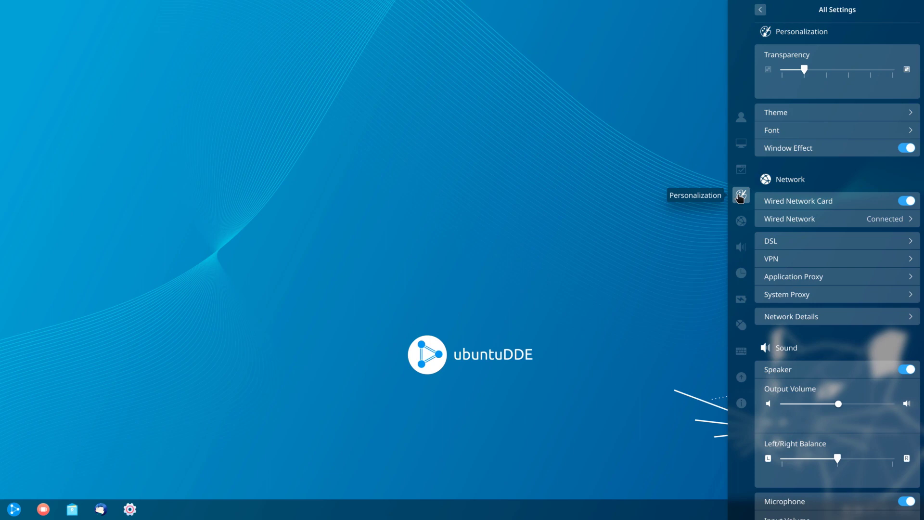
pyautogui.click(828, 114)
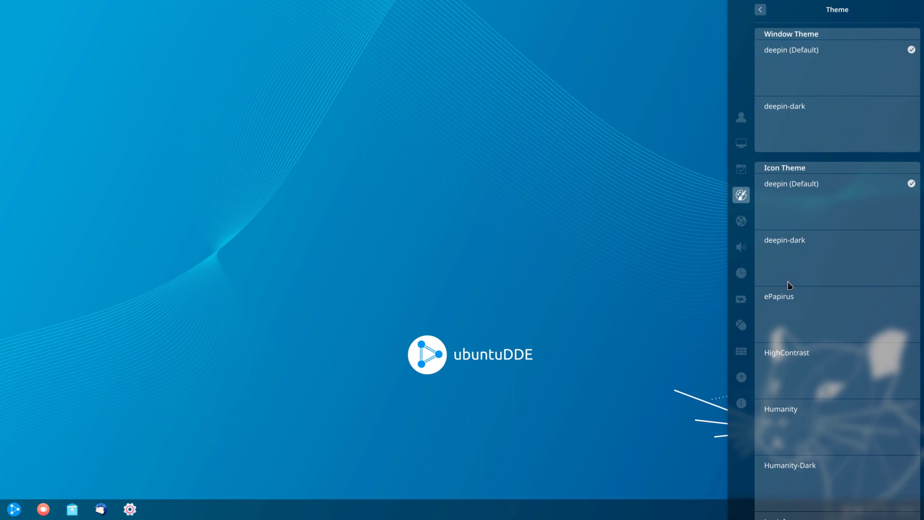
pyautogui.scroll(-1, 843, 275)
pyautogui.scroll(-4, 842, 277)
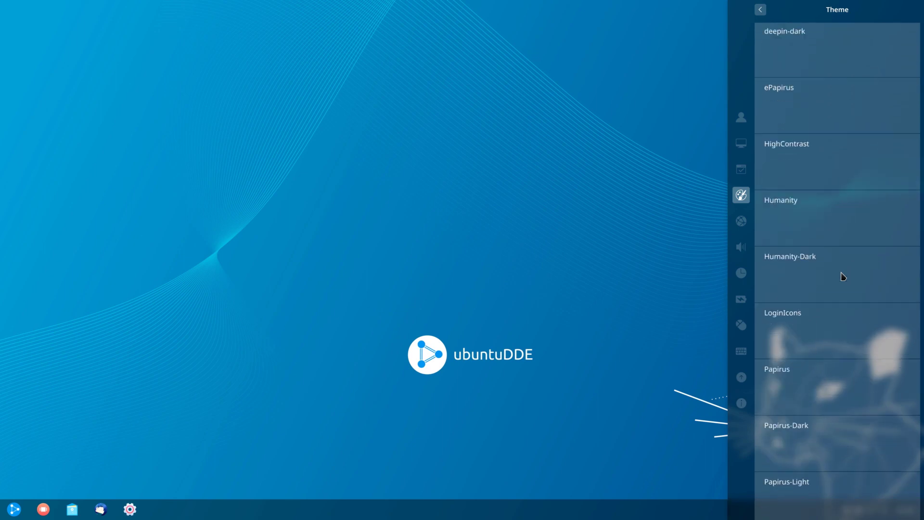
pyautogui.scroll(5, 843, 277)
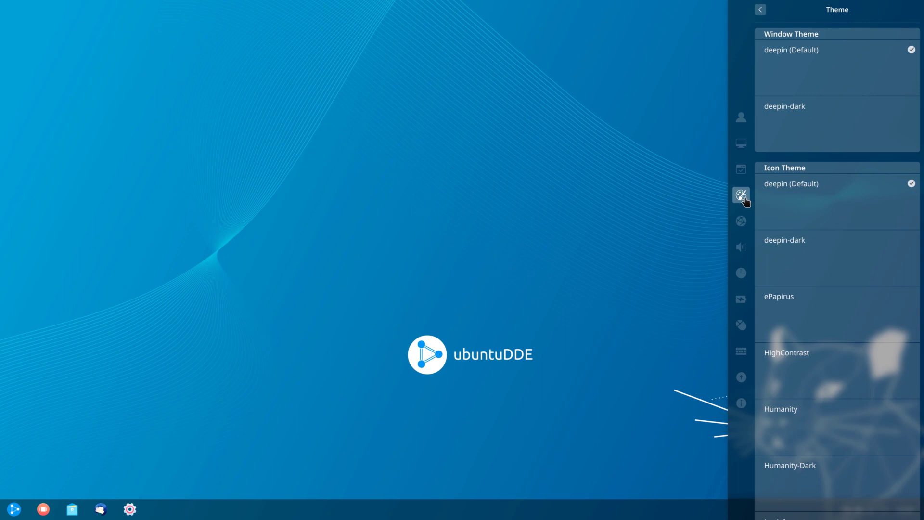
# Step: Review System Information and the Boot Menu showing Ubuntu as default, then close Control Center
pyautogui.click(760, 10)
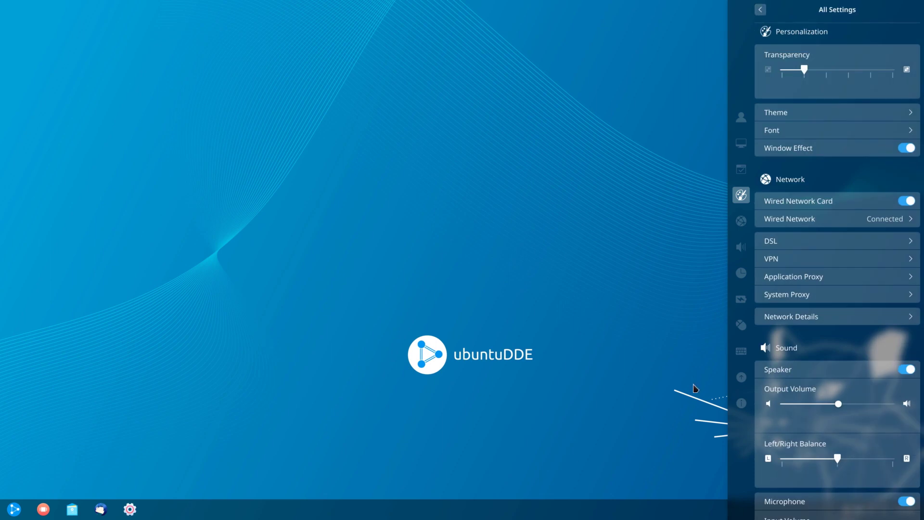
pyautogui.click(742, 404)
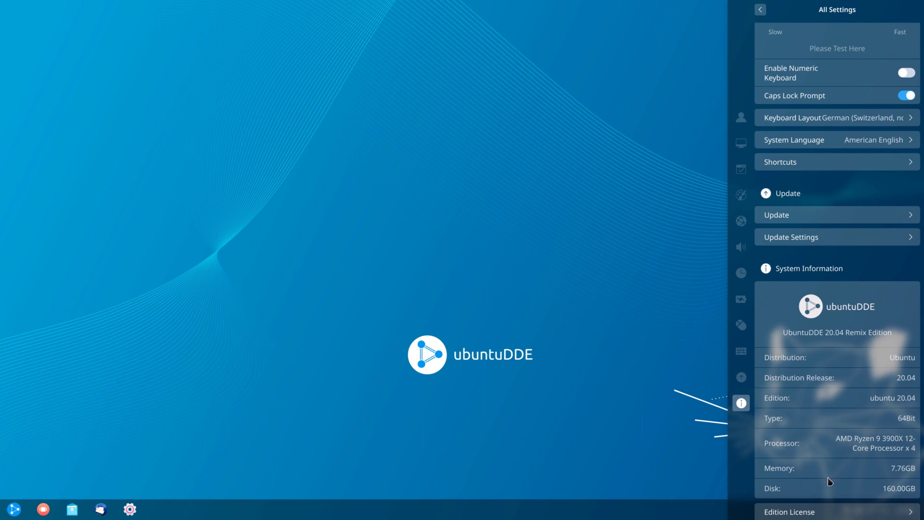
pyautogui.scroll(-2, 878, 432)
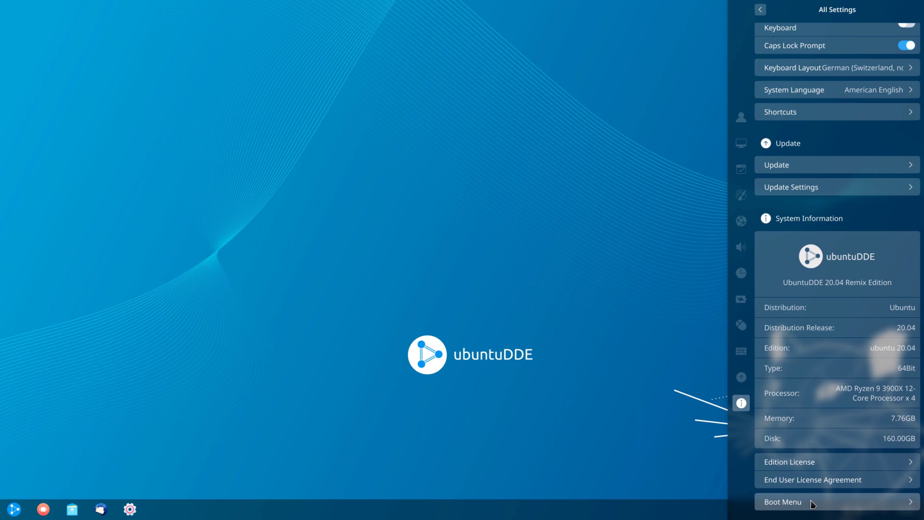
pyautogui.click(813, 503)
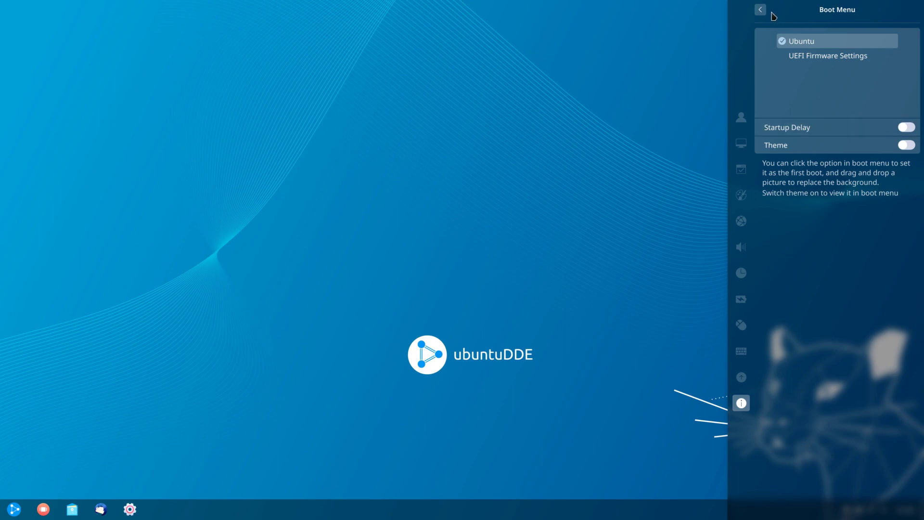
pyautogui.click(329, 282)
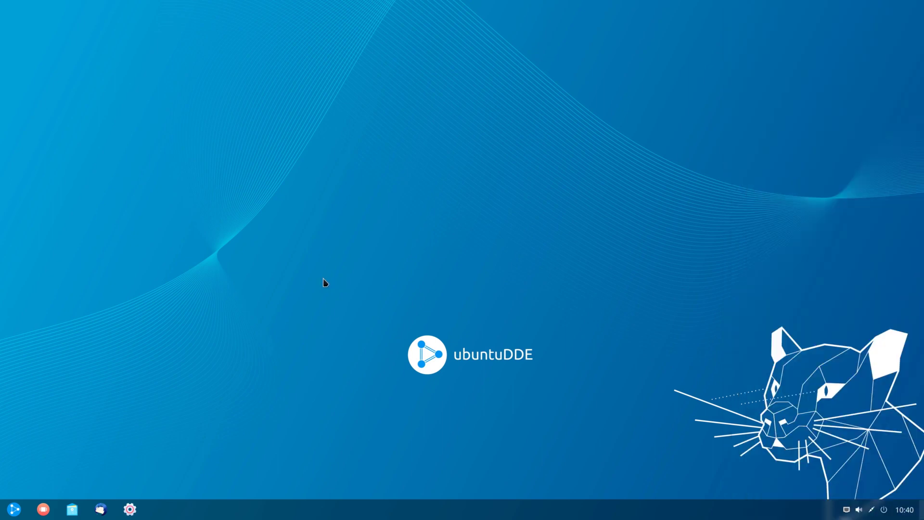
# Step: Launch LibreOffice Writer from the launcher's Office category
pyautogui.click(10, 514)
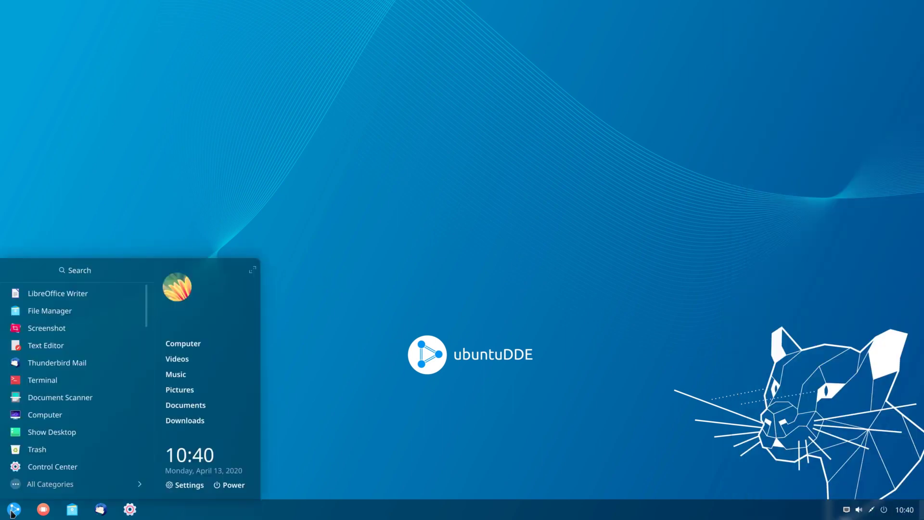
pyautogui.click(32, 484)
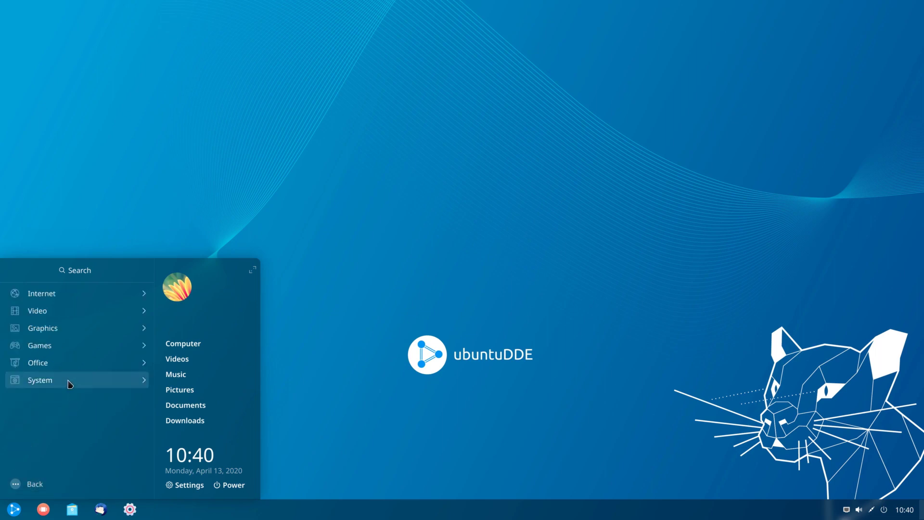
pyautogui.click(66, 361)
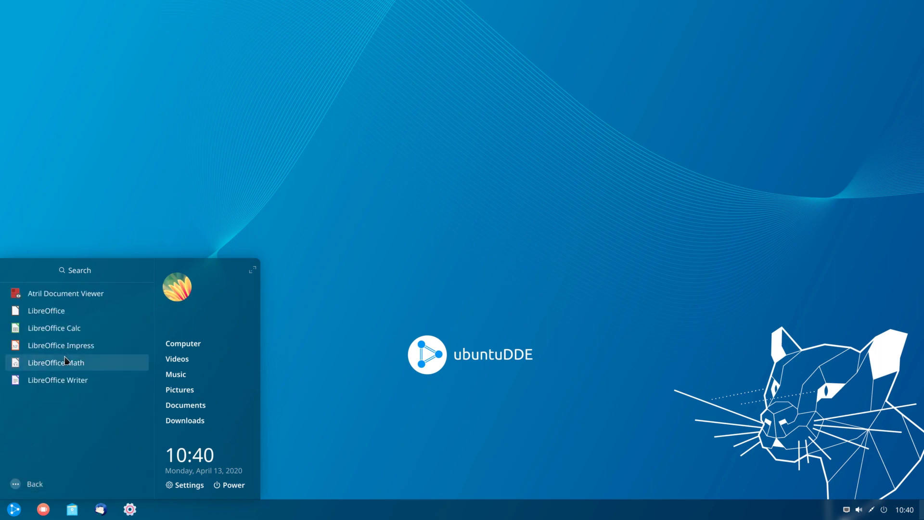
pyautogui.click(63, 382)
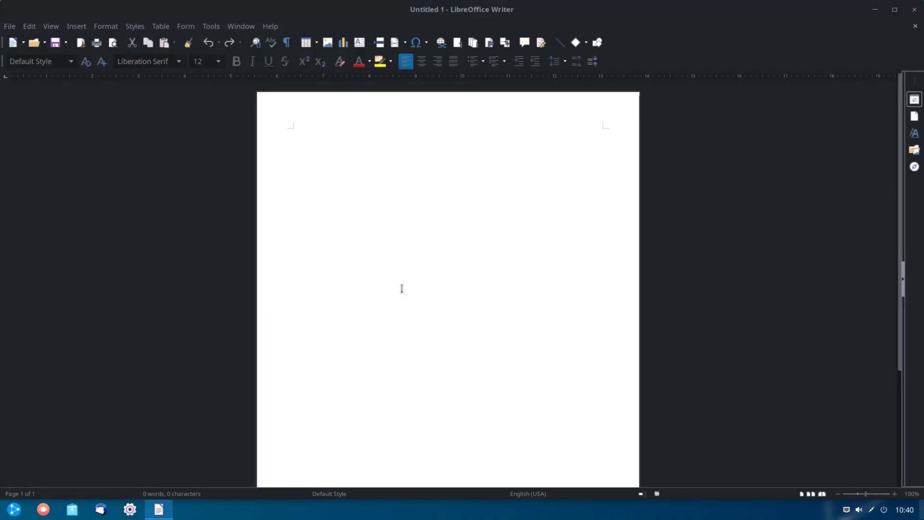
# Step: Confirm version 6.4.2.2 in Help > About LibreOffice, then close Writer
pyautogui.click(272, 27)
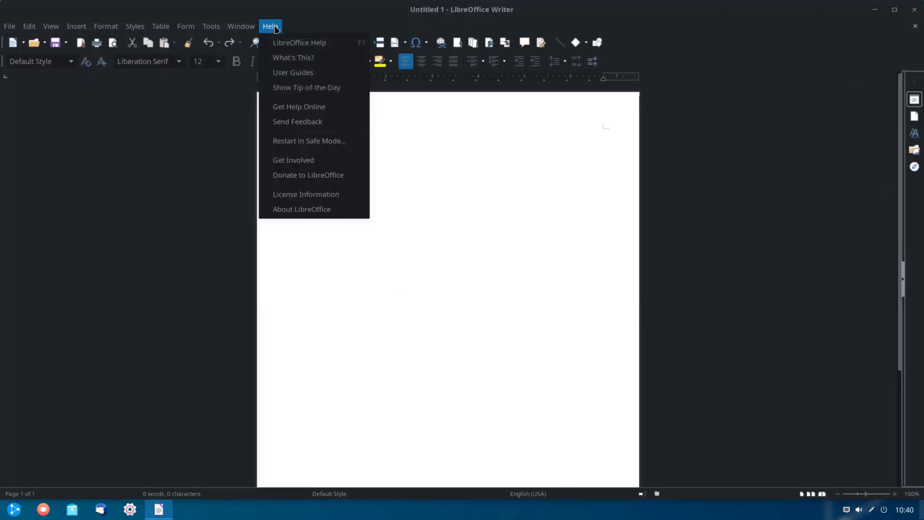
pyautogui.click(290, 211)
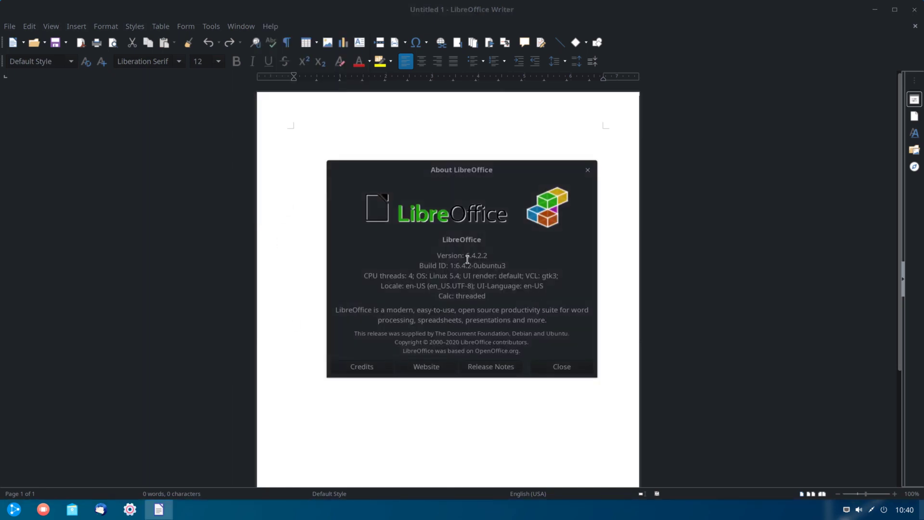
pyautogui.moveTo(467, 255); pyautogui.dragTo(493, 257)
pyautogui.click(524, 258)
pyautogui.click(561, 367)
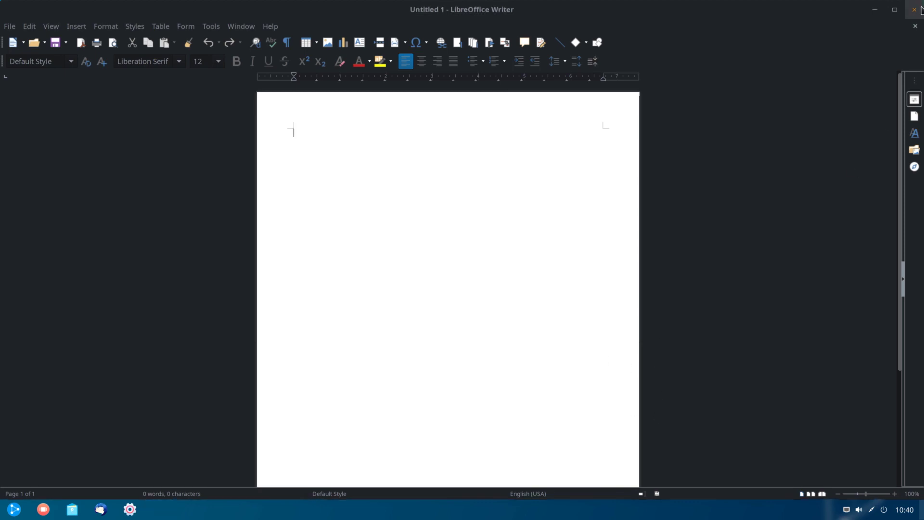
pyautogui.click(914, 9)
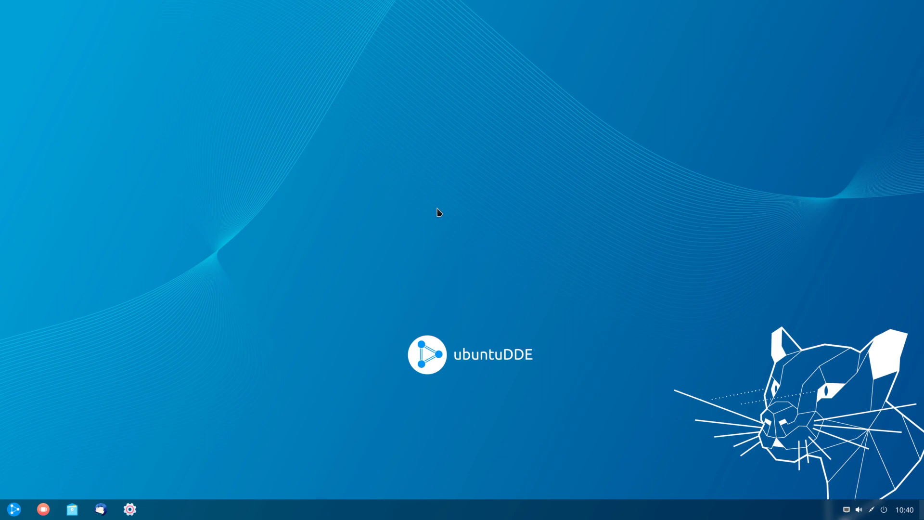
# Step: Set the sunset grassy field picture as the wallpaper for the desktop only
pyautogui.rightClick(345, 172)
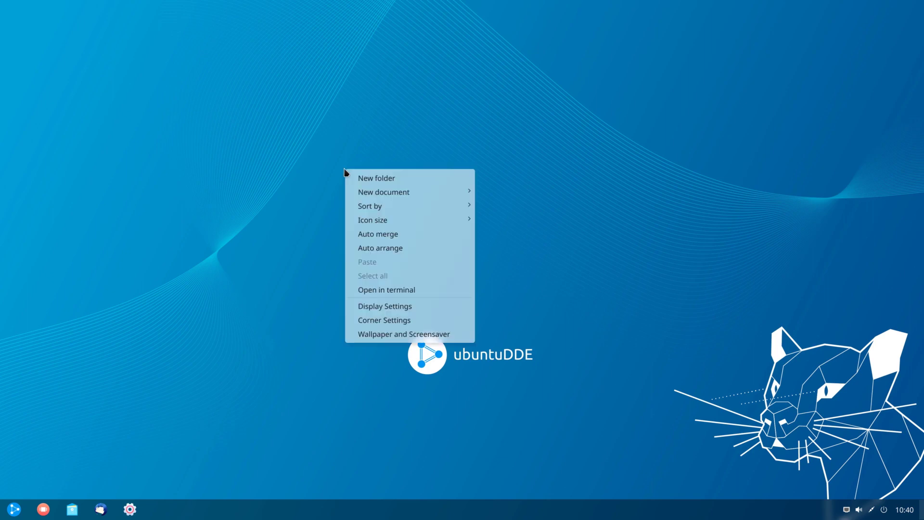
pyautogui.click(426, 336)
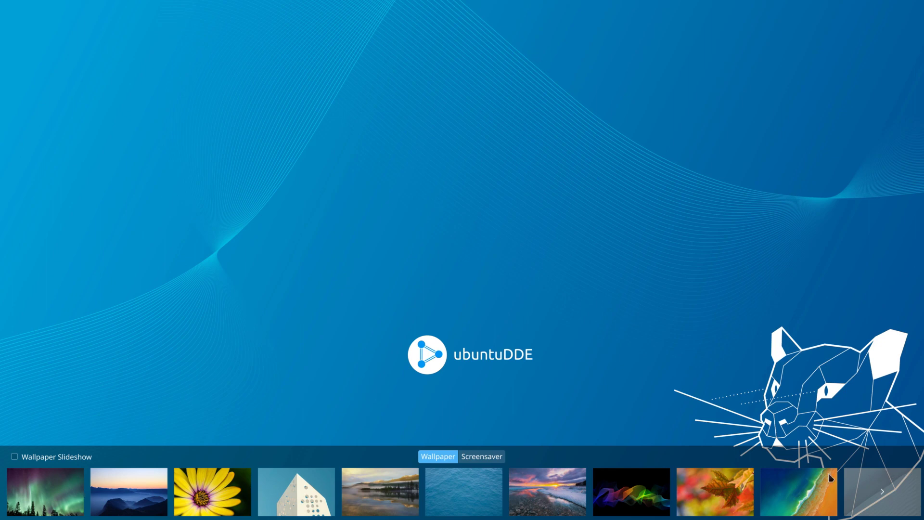
pyautogui.click(883, 492)
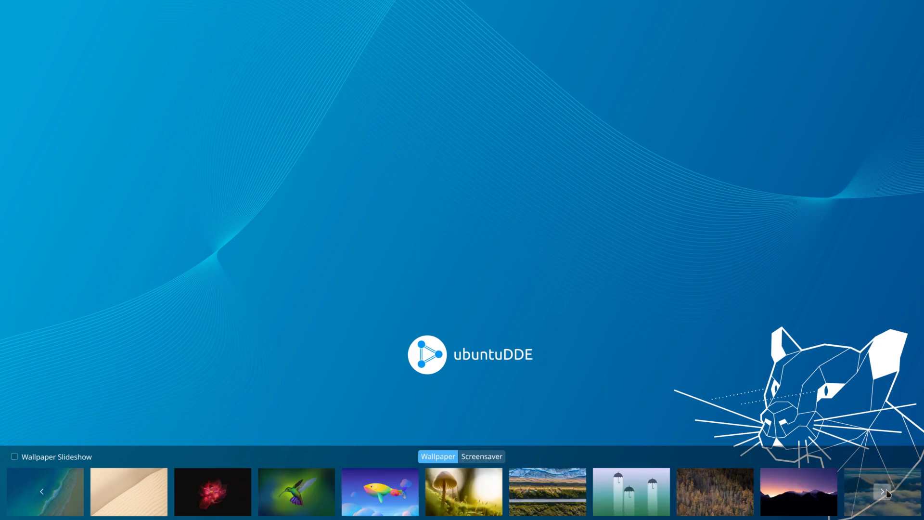
pyautogui.click(883, 491)
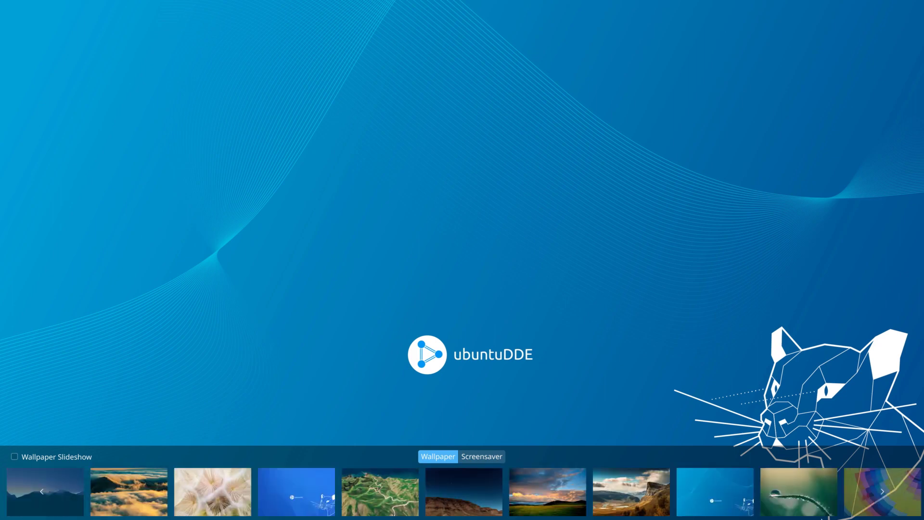
pyautogui.click(556, 500)
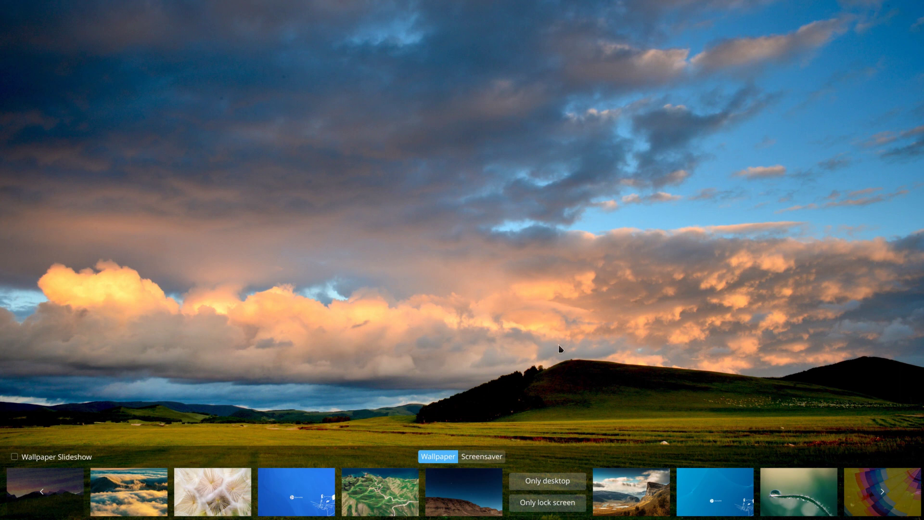
pyautogui.click(559, 489)
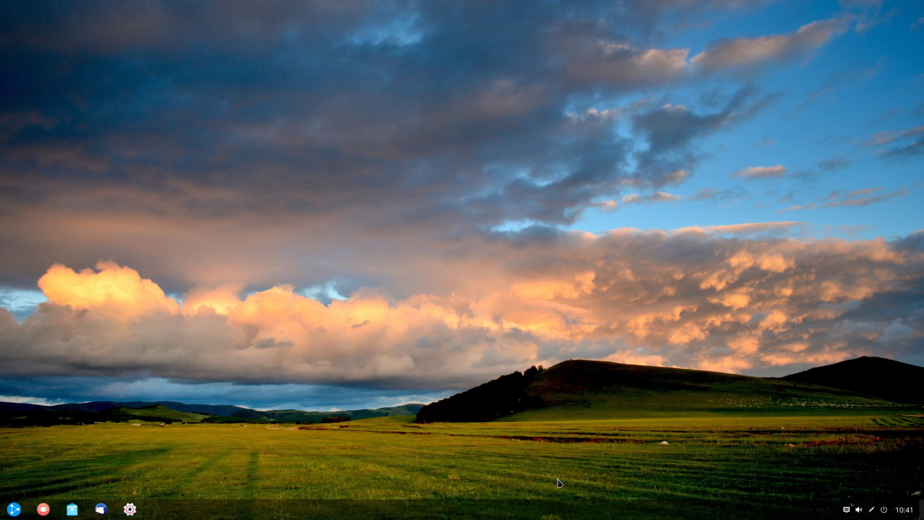
# Step: Preview the beach sunset wallpaper, then cancel the chooser without changing the wallpaper
pyautogui.rightClick(476, 266)
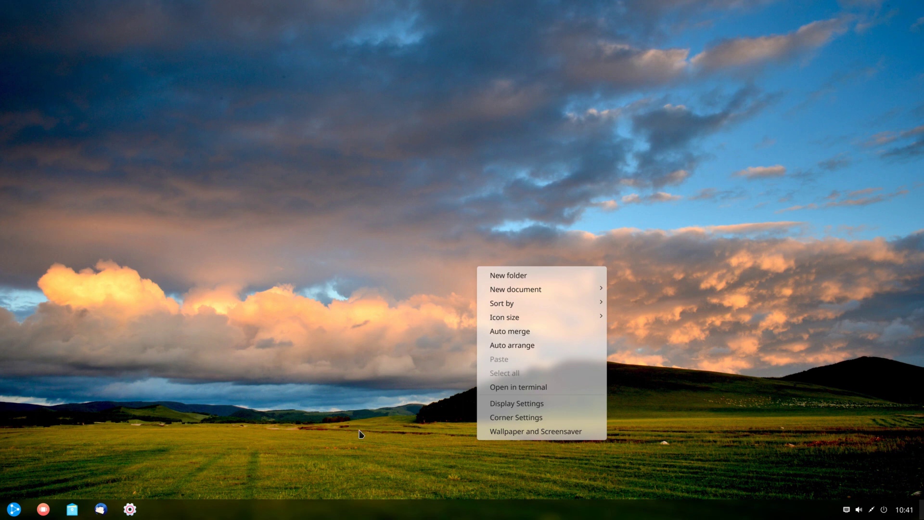
pyautogui.click(515, 431)
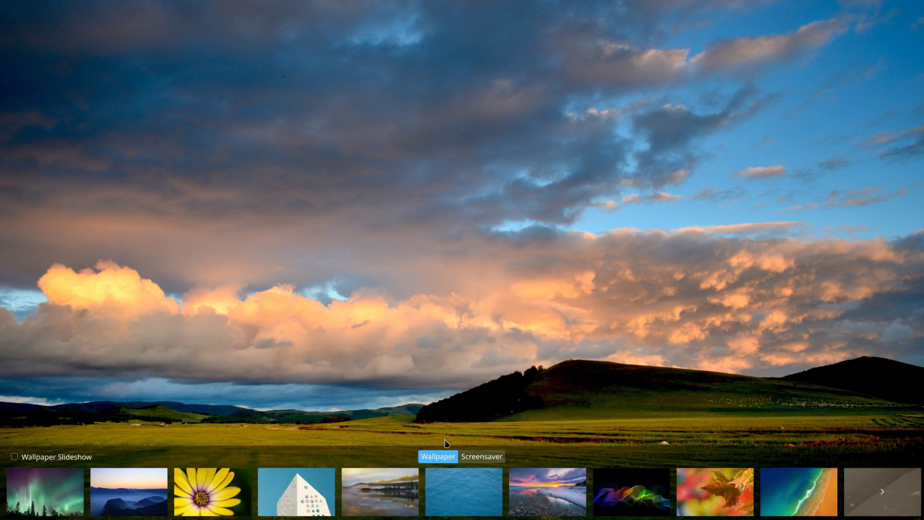
pyautogui.click(548, 500)
pyautogui.press('Escape')
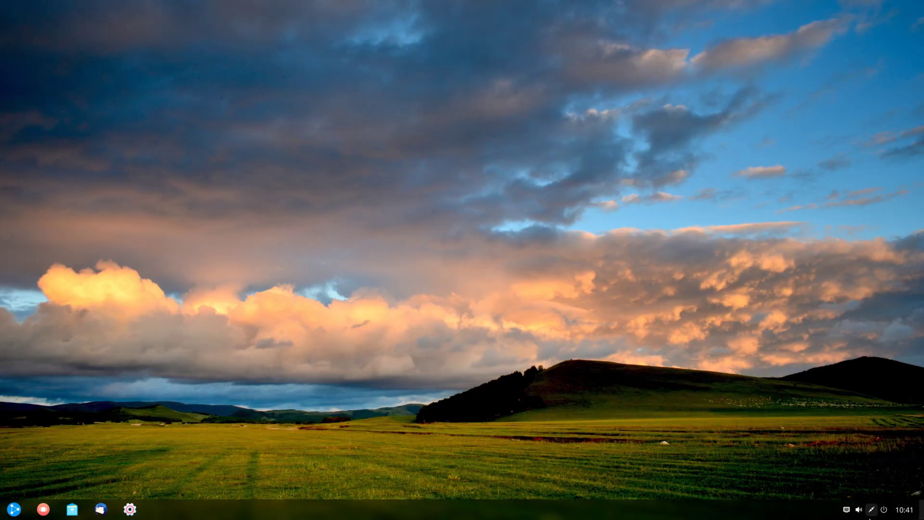
# Step: Lock the session, unlock it with the account password, then show the power options again
pyautogui.click(884, 510)
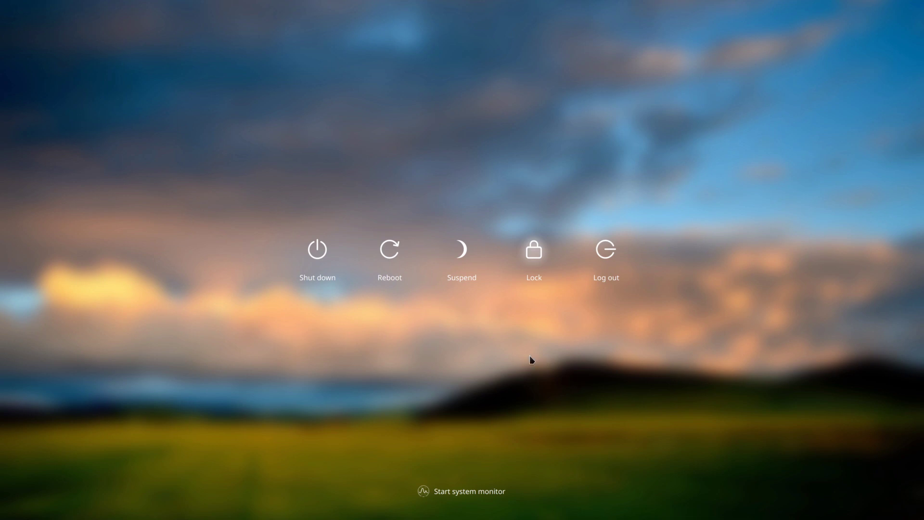
pyautogui.click(533, 257)
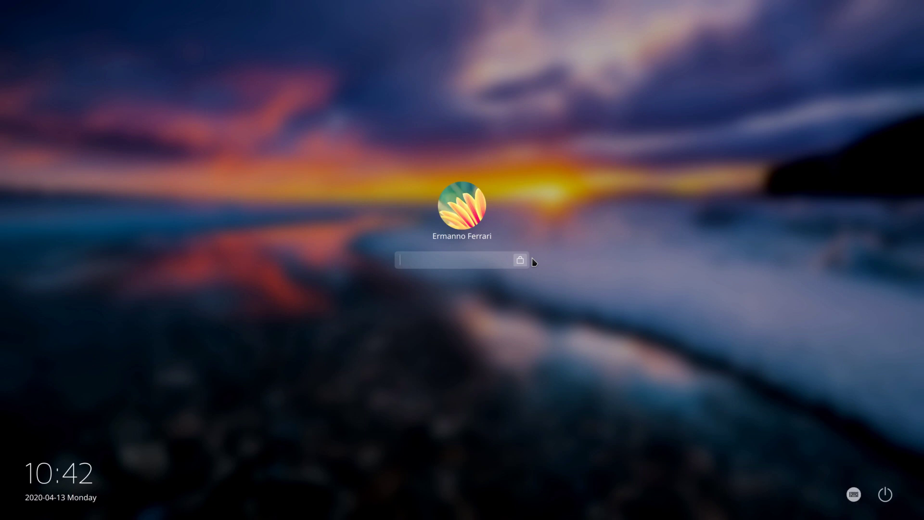
pyautogui.write('*********')
pyautogui.press('Return')
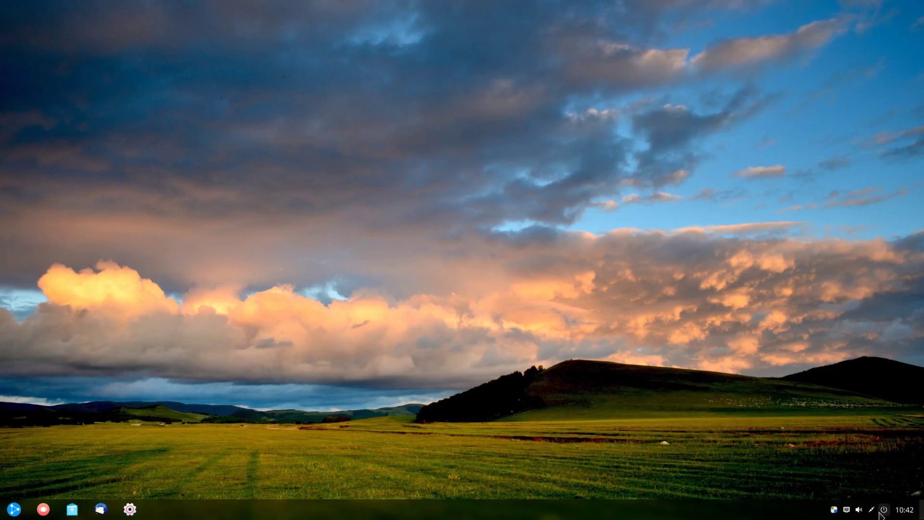
pyautogui.click(883, 510)
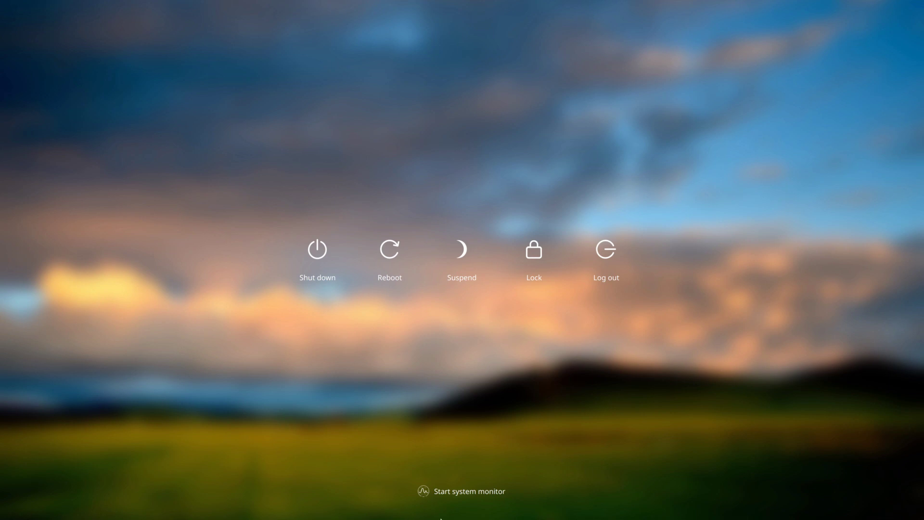
# Step: Start System Monitor and switch it to the dark theme
pyautogui.click(459, 492)
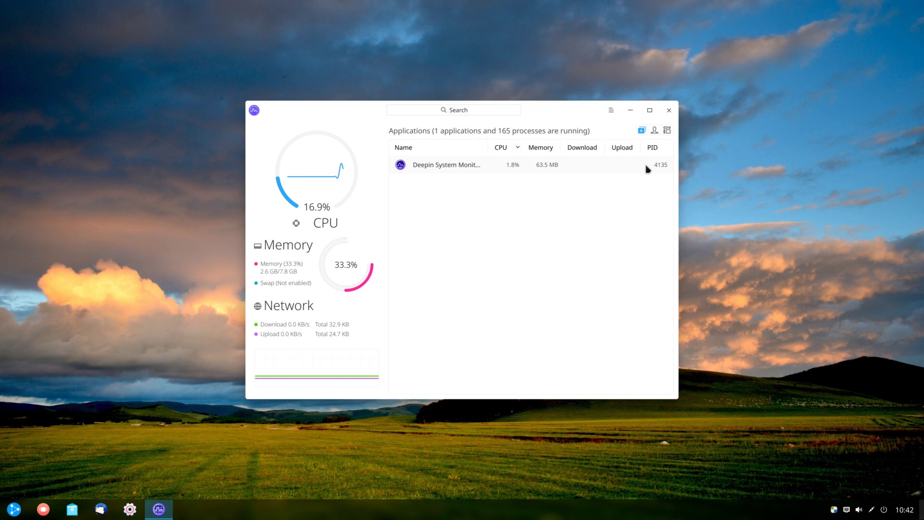
pyautogui.click(611, 110)
pyautogui.click(623, 140)
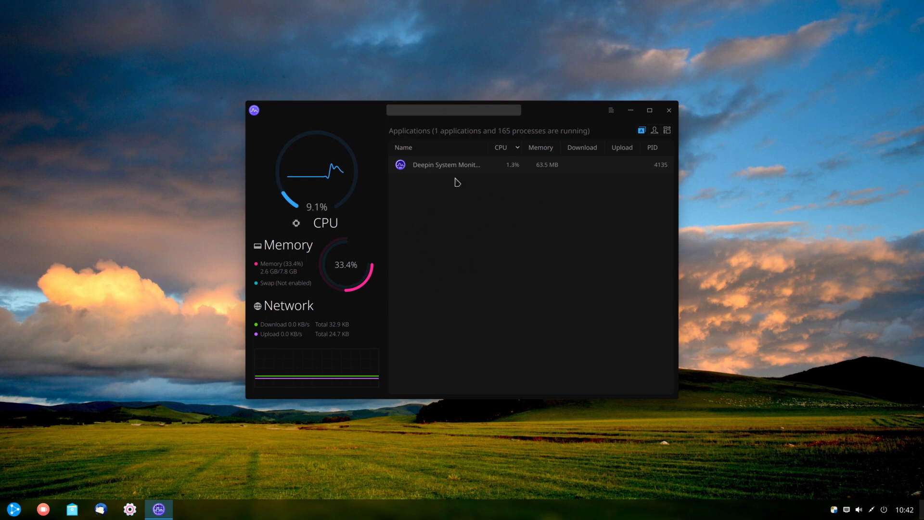
# Step: Inspect process actions, filter to my processes, then all processes, and close the monitor
pyautogui.rightClick(443, 167)
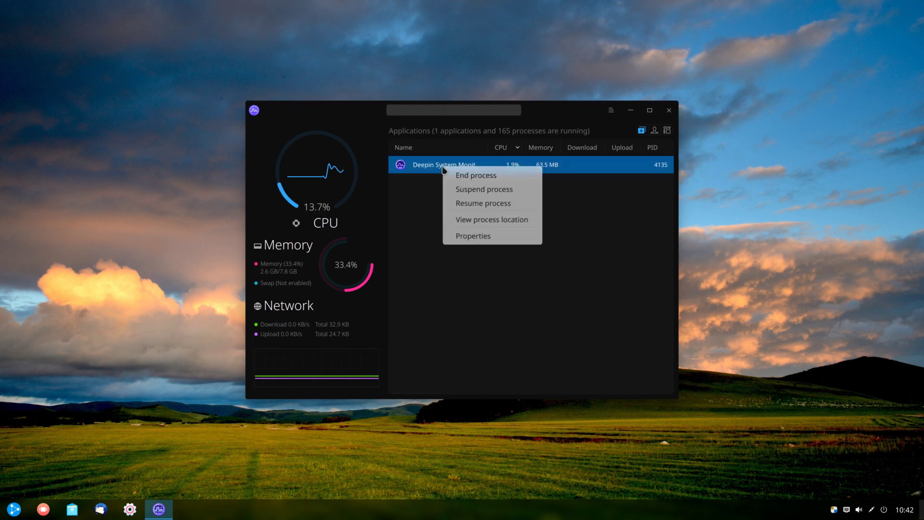
pyautogui.click(572, 258)
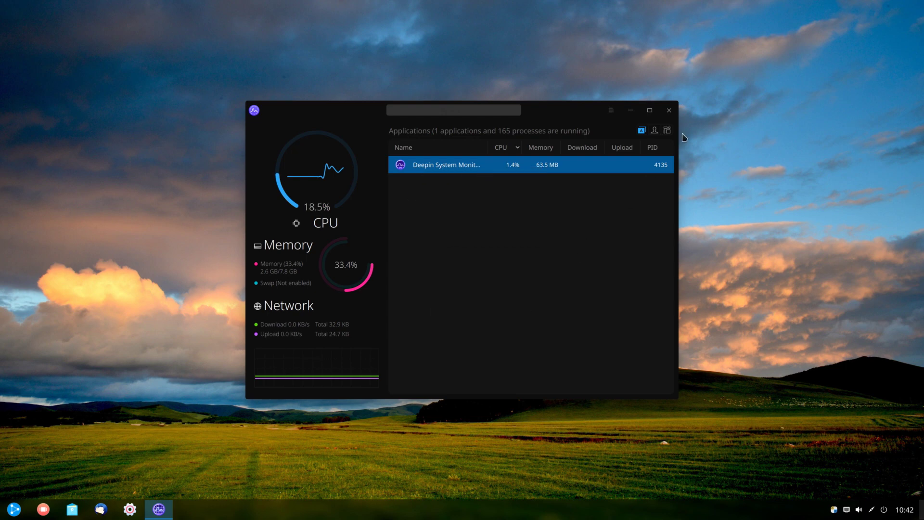
pyautogui.click(653, 132)
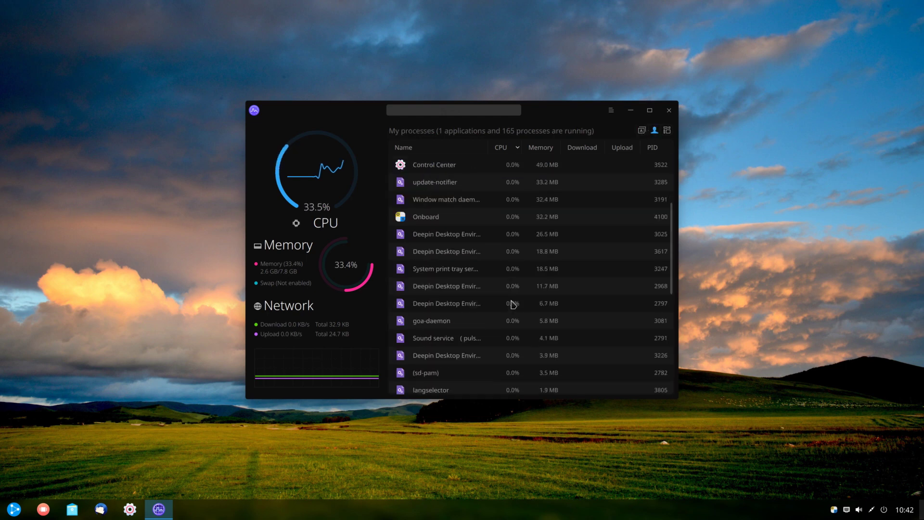
pyautogui.click(667, 131)
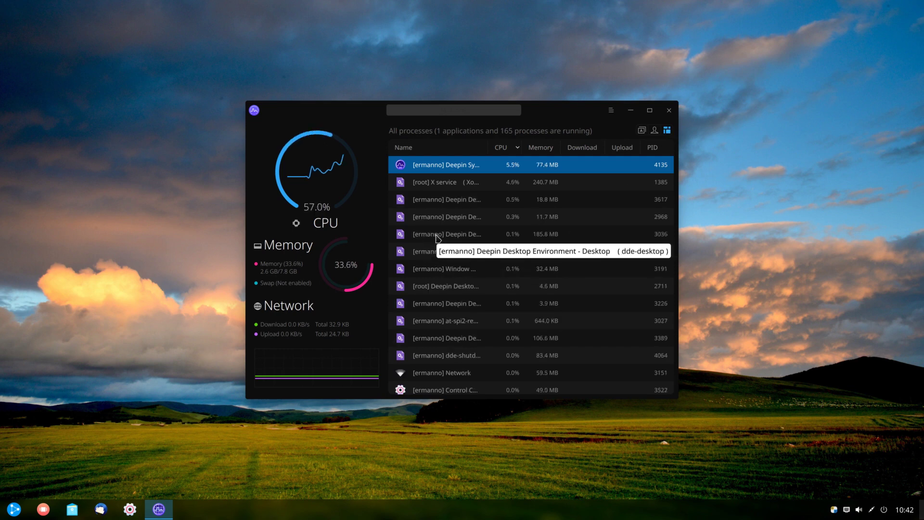
pyautogui.rightClick(438, 238)
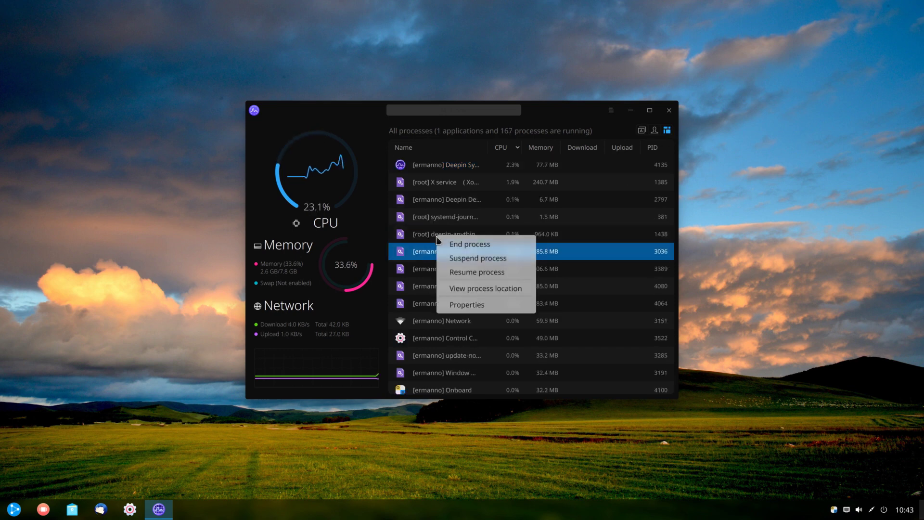
pyautogui.click(669, 111)
pyautogui.click(668, 110)
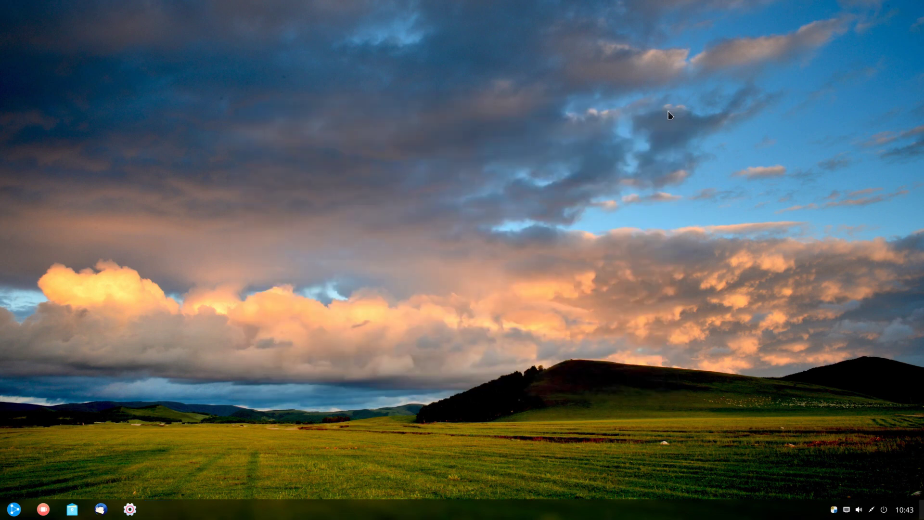
# Step: Open Terminal and run uname -r, showing kernel 5.4.0-21-generic
pyautogui.click(9, 515)
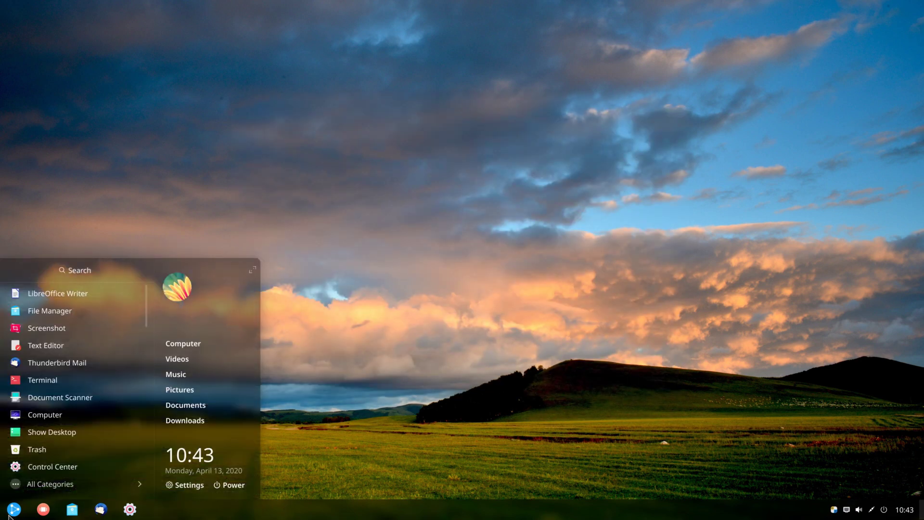
pyautogui.write('term')
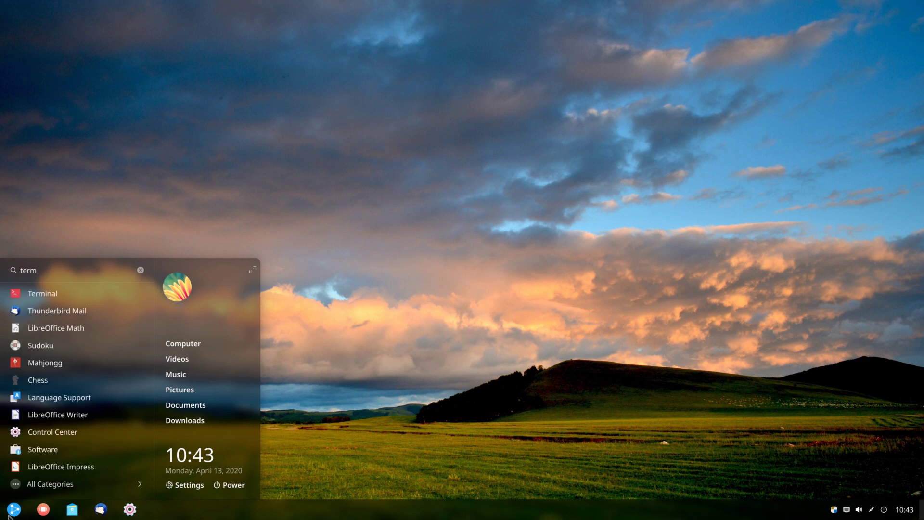
pyautogui.press('Return')
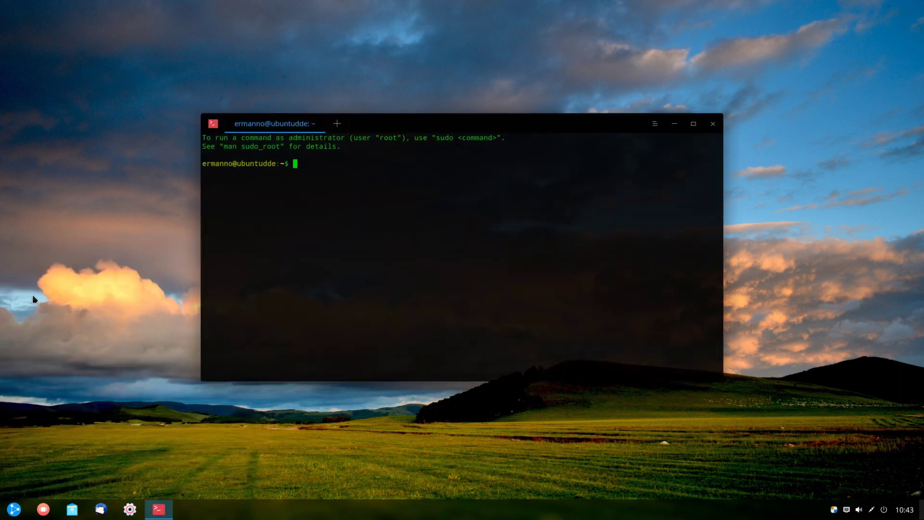
pyautogui.write('uname -r')
pyautogui.press('Return')
pyautogui.tripleClick(280, 171)
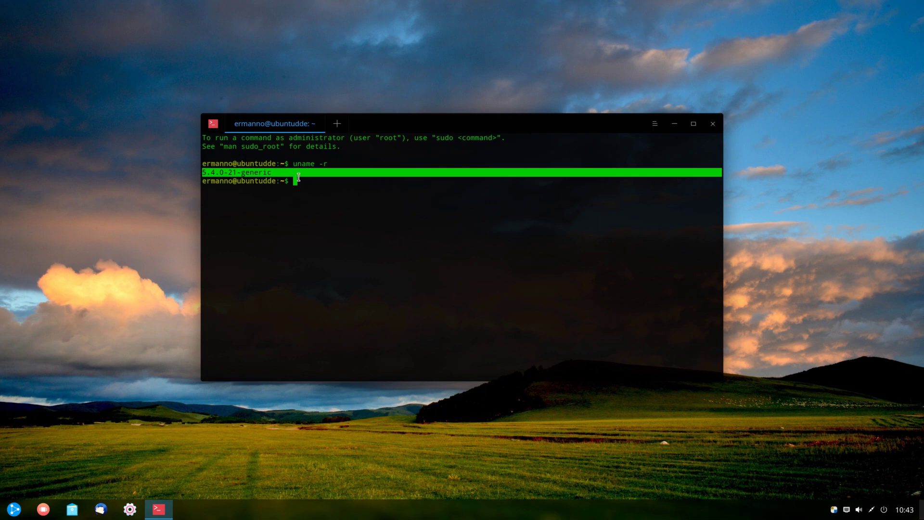
pyautogui.click(314, 186)
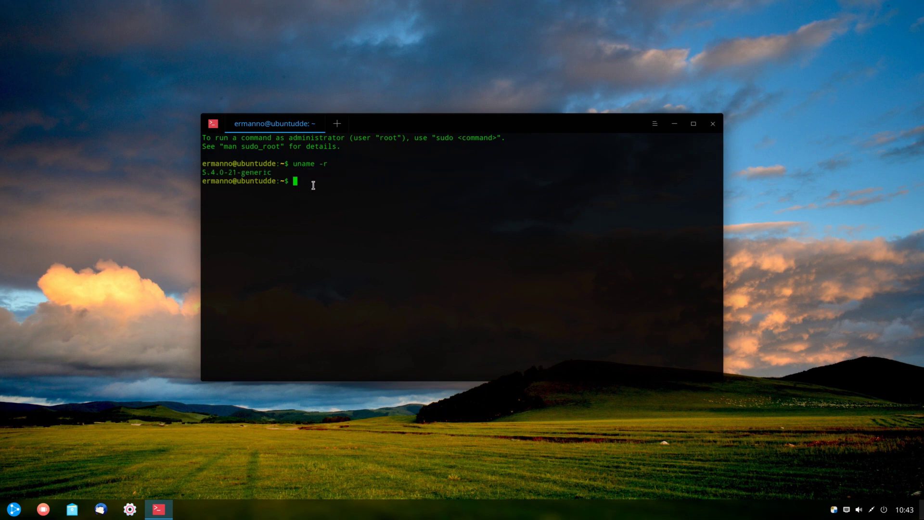
# Step: Run sudo apt-get upgrade, decline the 43 upgrades with n, and close the terminal
pyautogui.write('sudo apt-get upgrade')
pyautogui.press('Return')
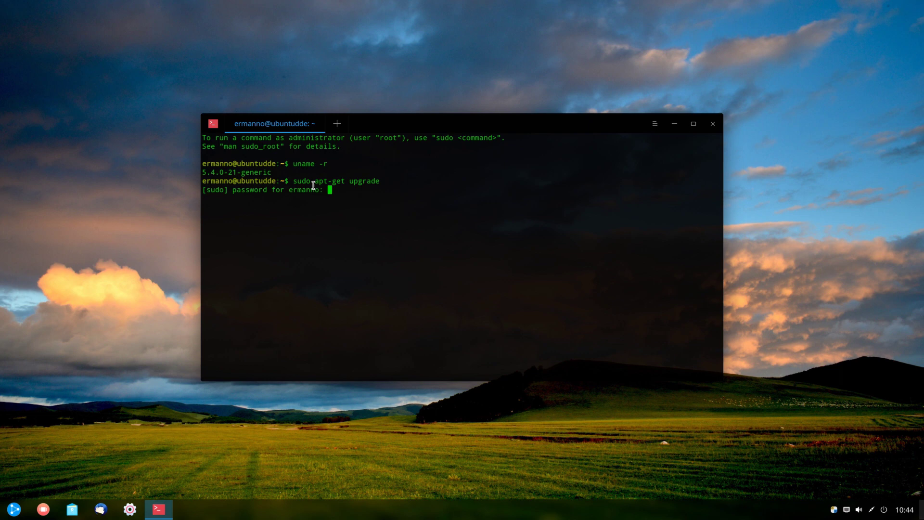
pyautogui.press('Return')
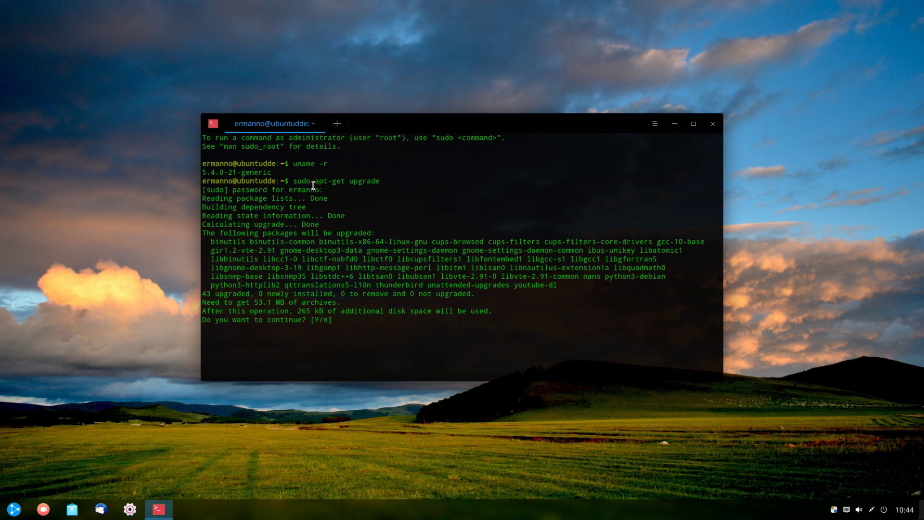
pyautogui.write('n')
pyautogui.press('Return')
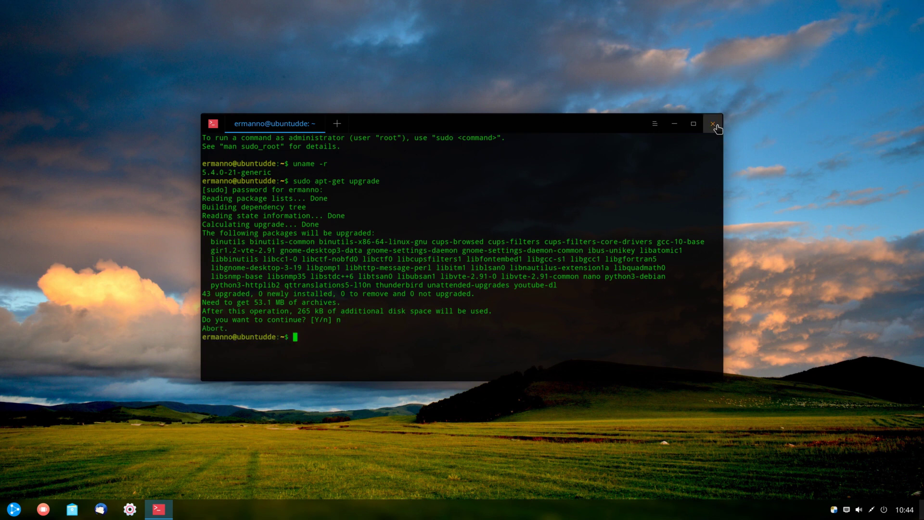
pyautogui.click(713, 126)
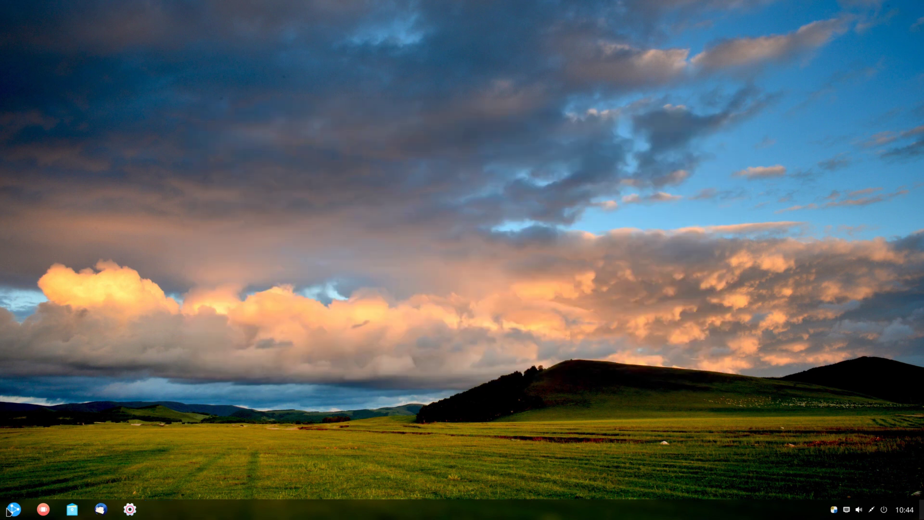
# Step: Review the software sources in Software & Updates from the System category, then close it
pyautogui.click(10, 510)
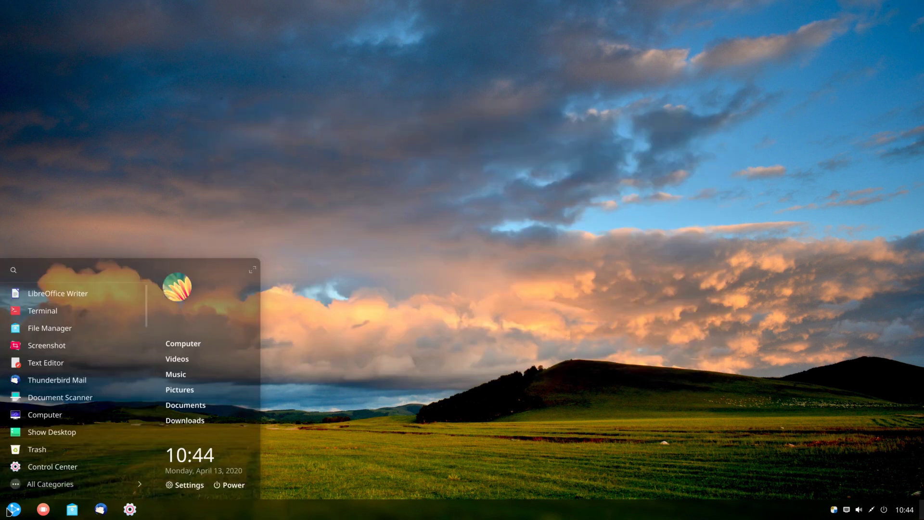
pyautogui.click(42, 484)
pyautogui.click(36, 384)
pyautogui.scroll(-4, 52, 387)
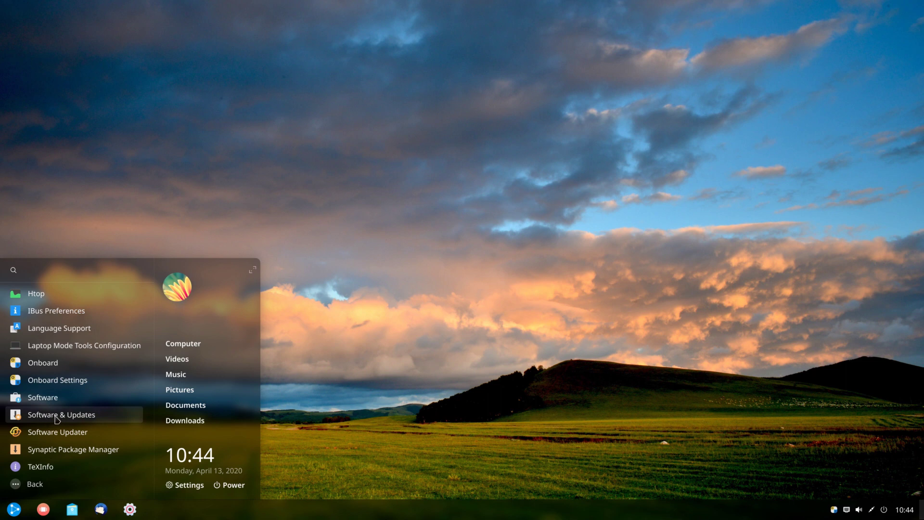
pyautogui.click(56, 415)
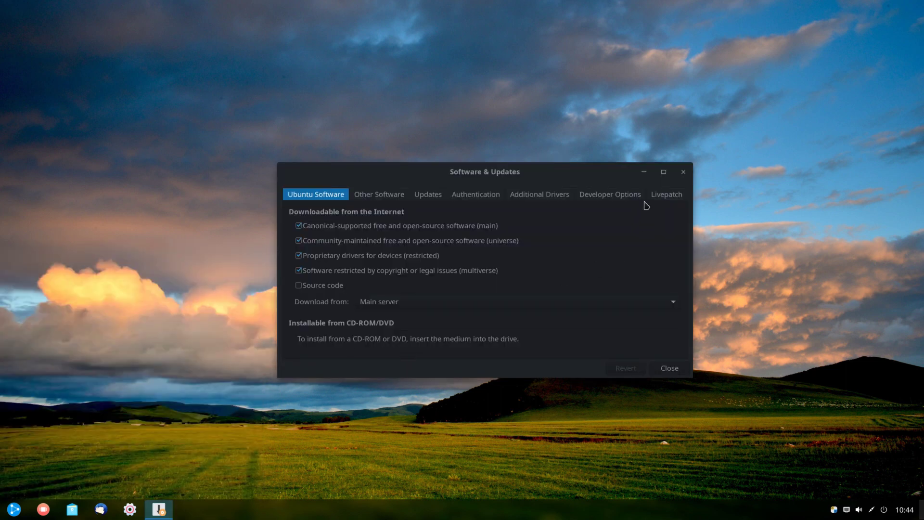
pyautogui.click(667, 367)
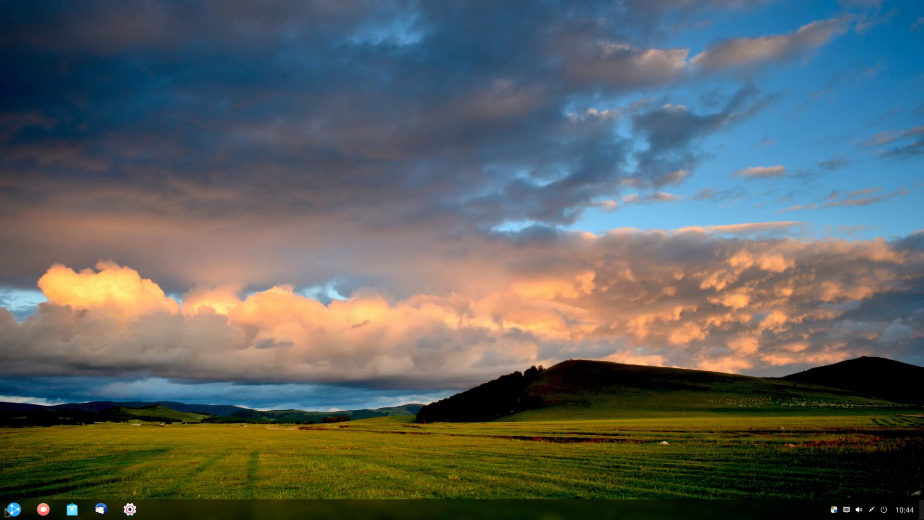
# Step: Check for updates in Software Updater, which finds 53.1 MB, and choose Remind Me Later
pyautogui.click(11, 510)
pyautogui.click(34, 484)
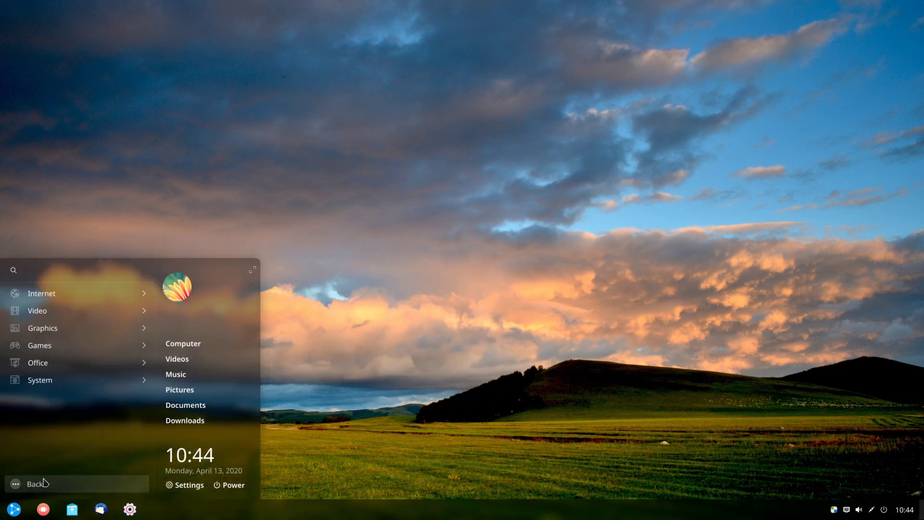
pyautogui.click(76, 385)
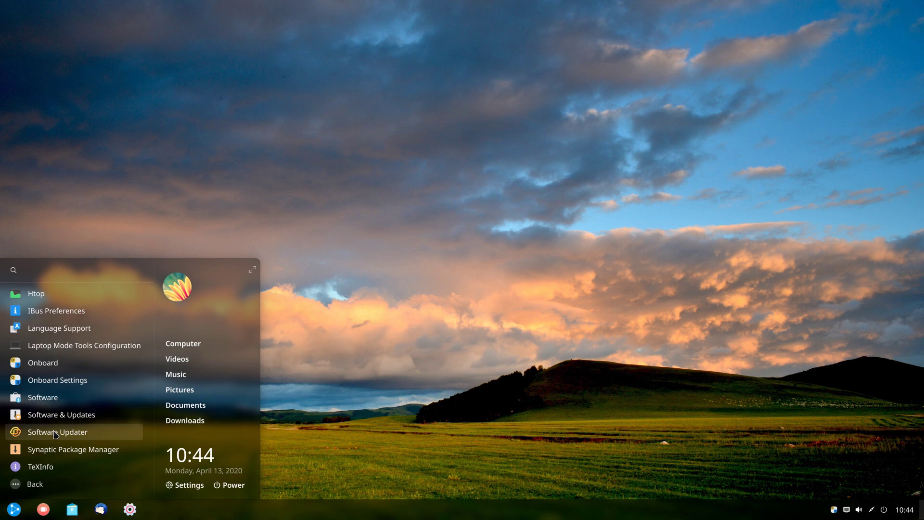
pyautogui.click(54, 433)
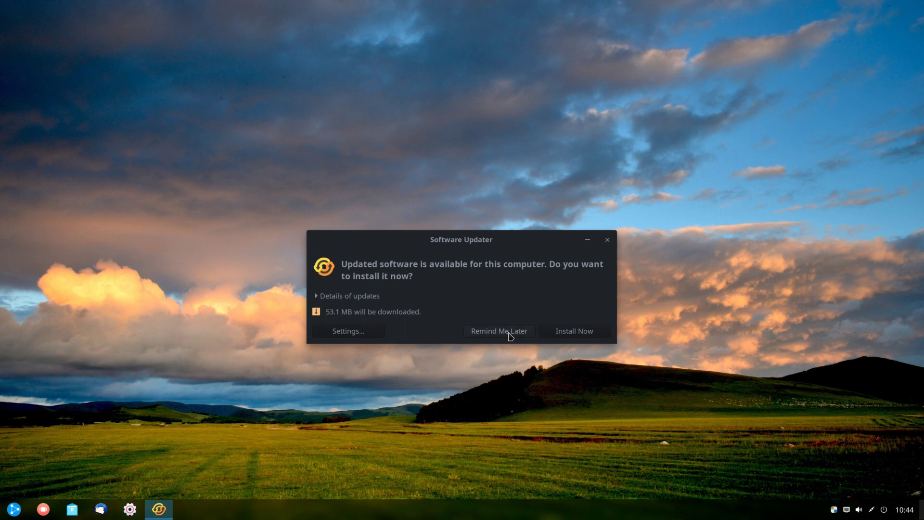
pyautogui.click(499, 331)
pyautogui.click(7, 512)
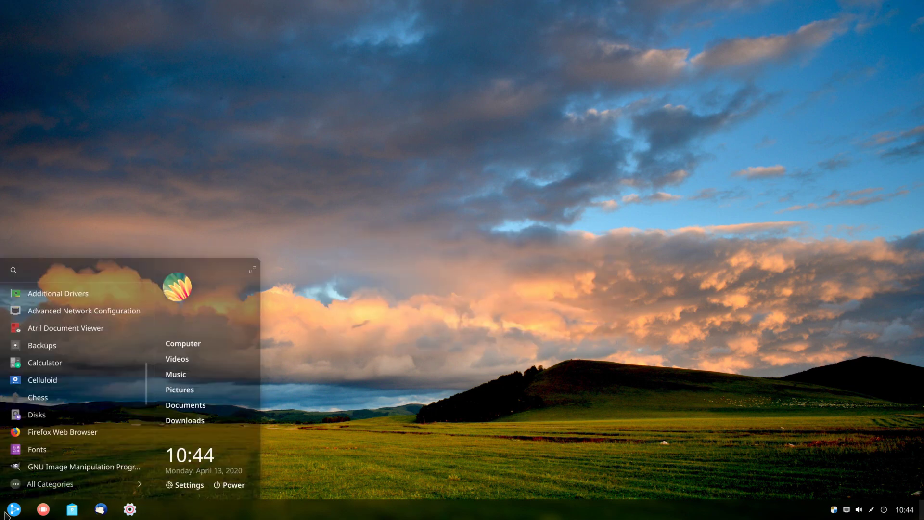
# Step: Launch Synaptic Package Manager with the administrator password, skip the introduction, and maximize the window
pyautogui.click(29, 483)
pyautogui.click(53, 380)
pyautogui.scroll(-5, 55, 385)
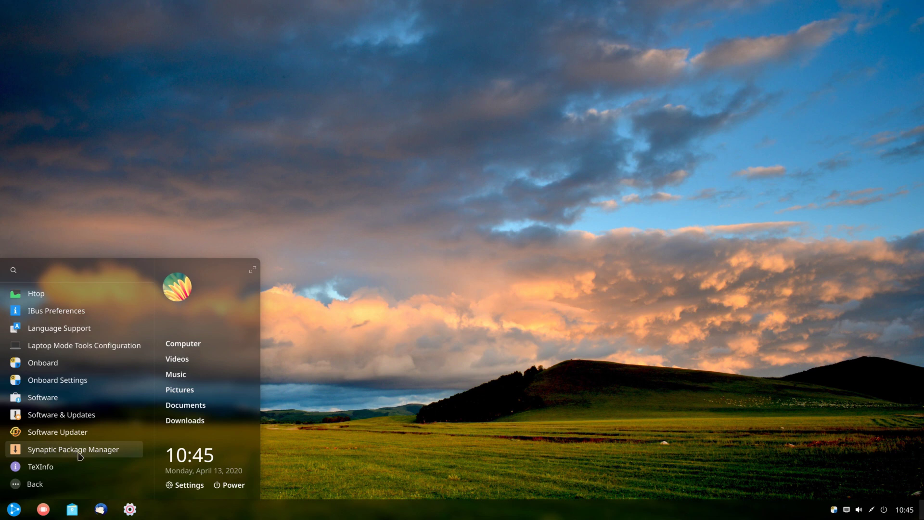
pyautogui.click(72, 450)
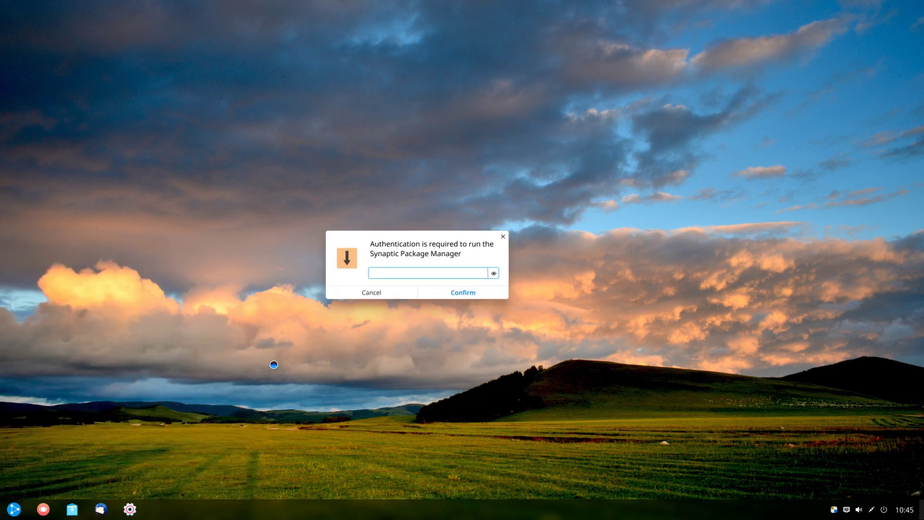
pyautogui.write('•••••')
pyautogui.press('Return')
pyautogui.click(518, 259)
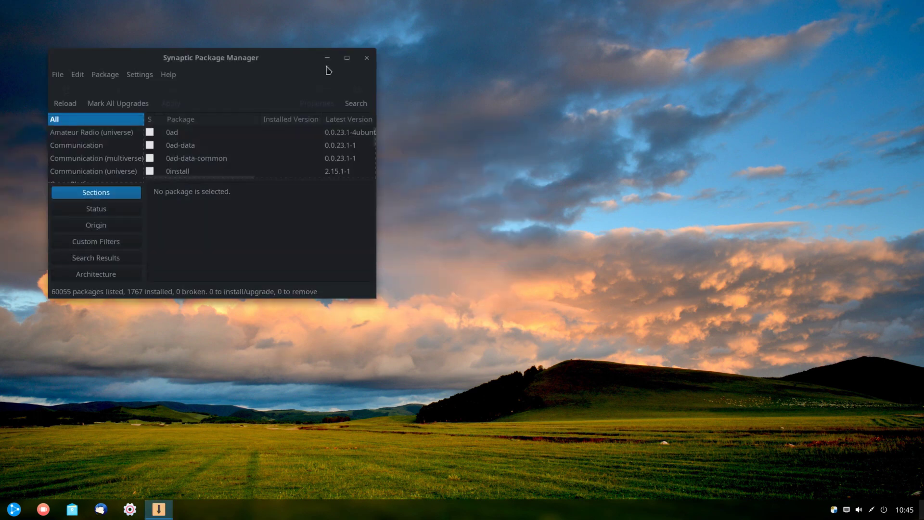
pyautogui.click(347, 58)
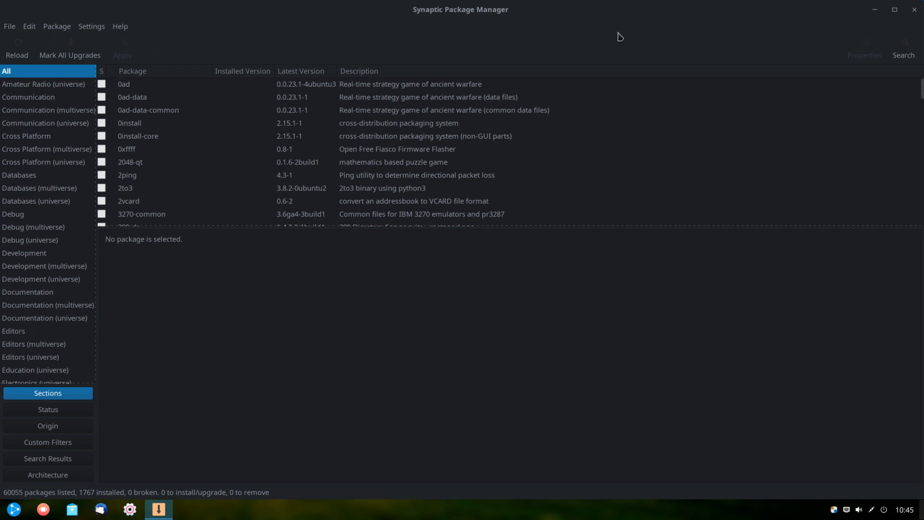
# Step: Search Synaptic for 'timeshift' and mark the timeshift package for installation
pyautogui.click(908, 48)
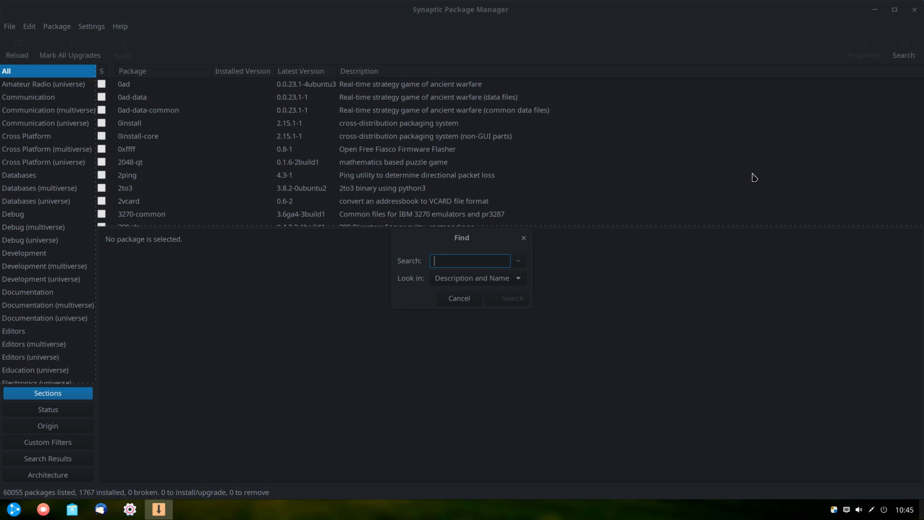
pyautogui.write('timeshift')
pyautogui.press('Return')
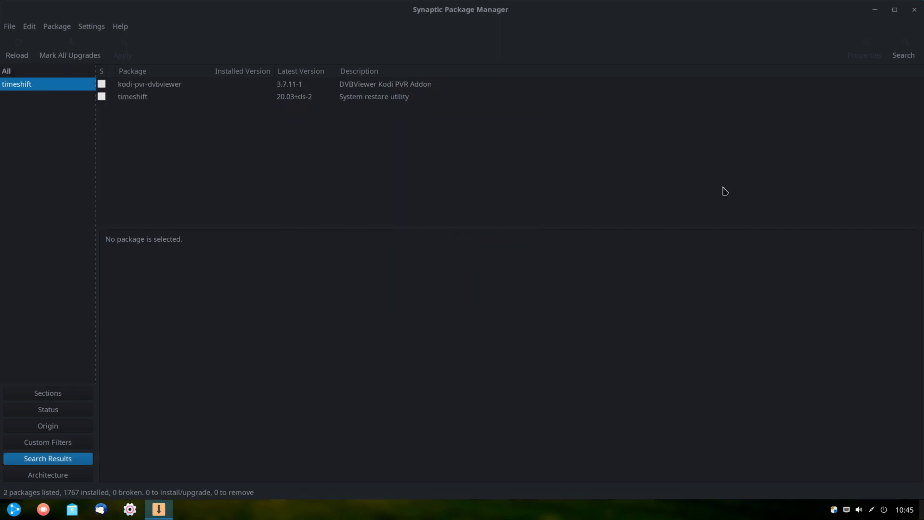
pyautogui.click(131, 101)
pyautogui.rightClick(131, 102)
pyautogui.click(150, 122)
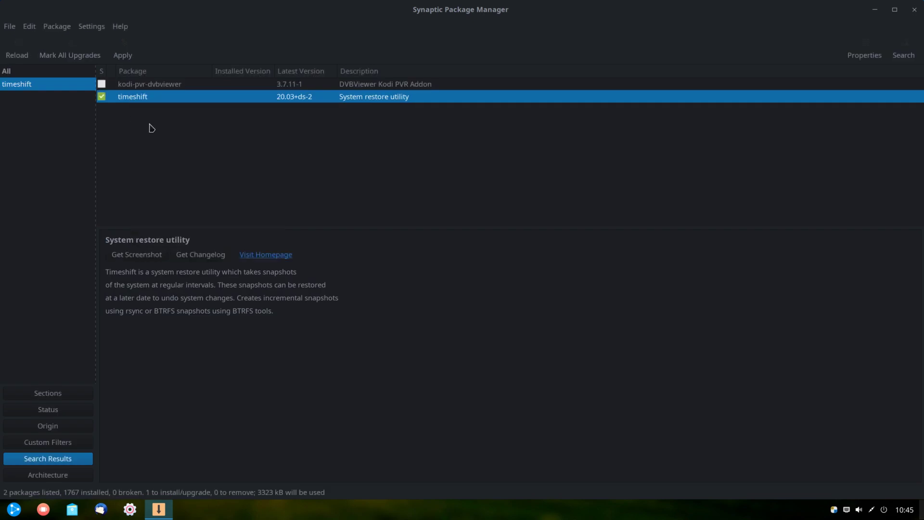
# Step: Apply the pending changes to install Timeshift 20.03+ds-2, then close Synaptic
pyautogui.click(122, 54)
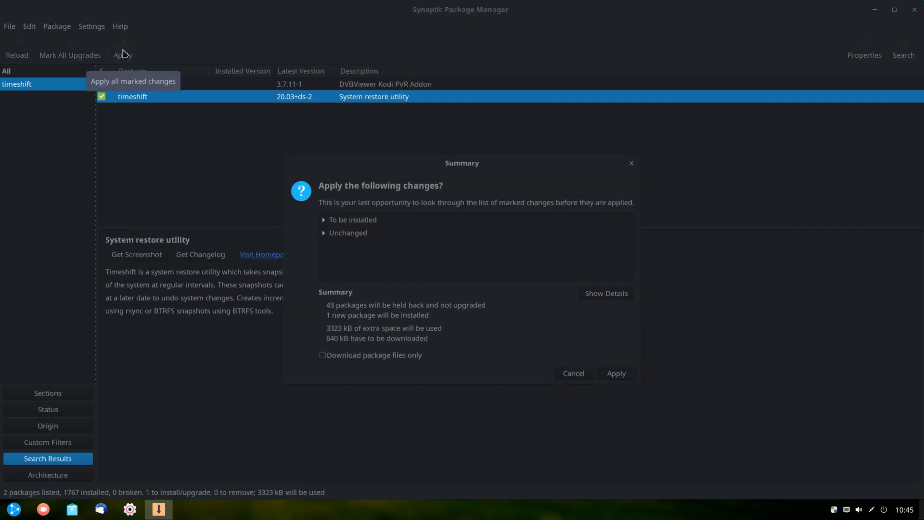
pyautogui.click(621, 374)
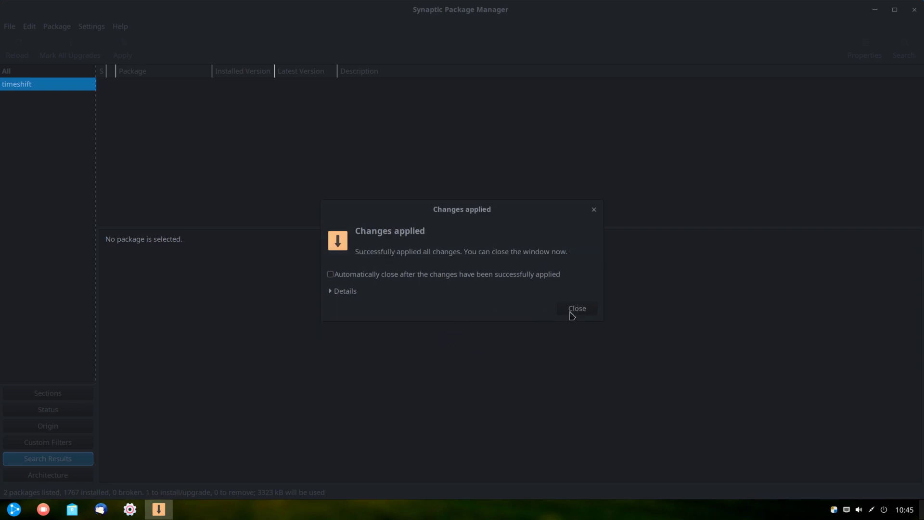
pyautogui.click(570, 310)
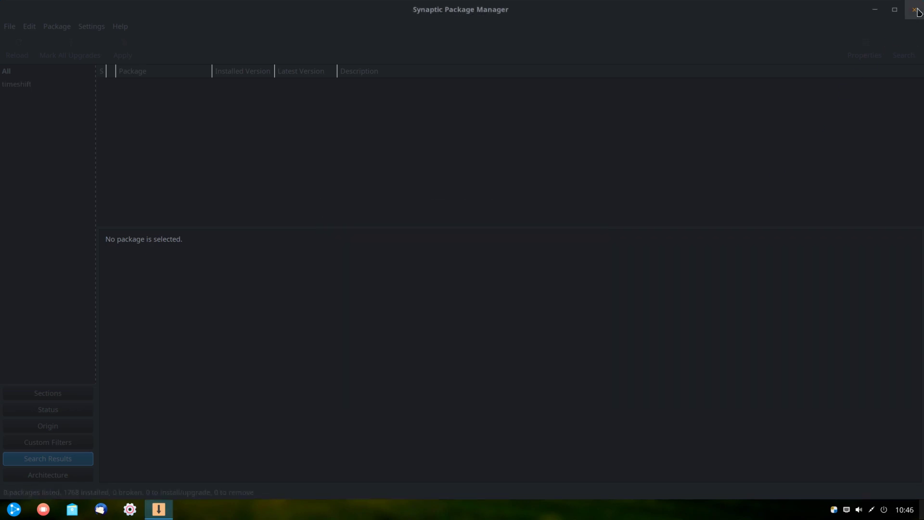
pyautogui.click(914, 9)
pyautogui.click(12, 509)
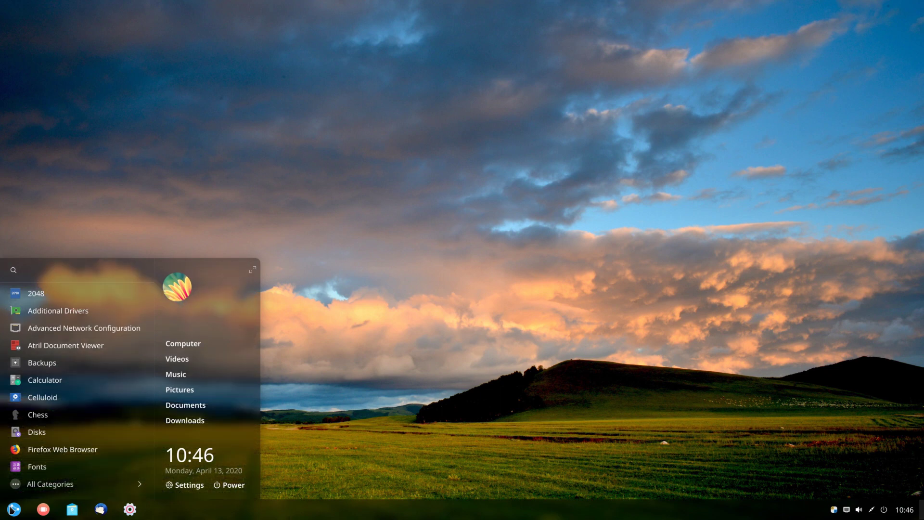
# Step: Launch Timeshift from a launcher search for 'times', authenticate, confirm 0 snapshots and 161.4 GB free, then close it
pyautogui.write('times')
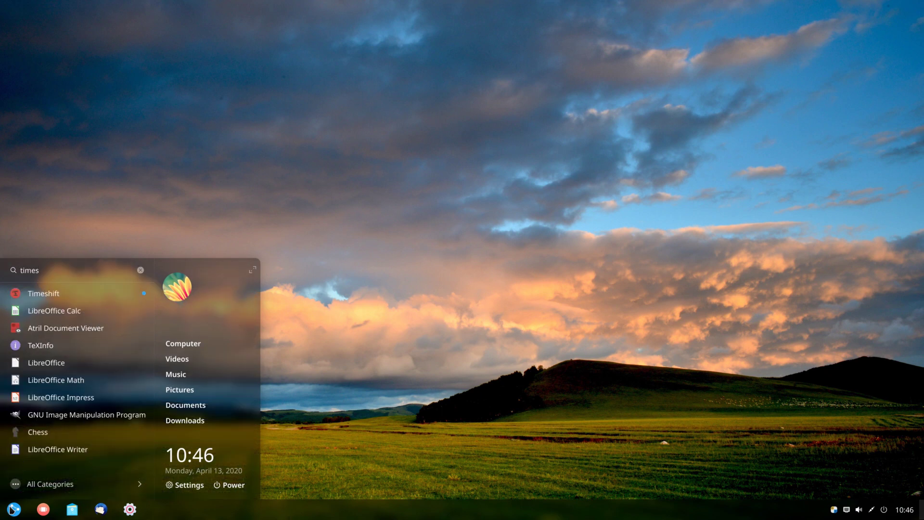
pyautogui.press('Down')
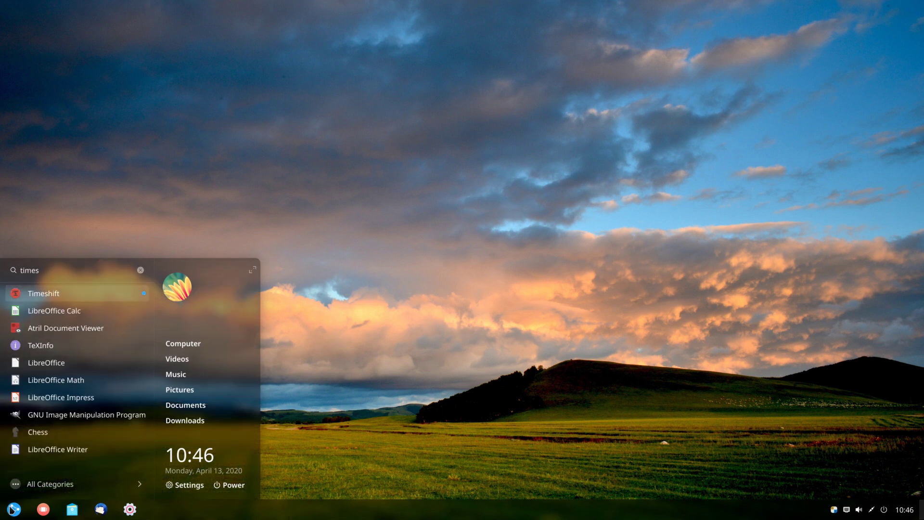
pyautogui.press('Return')
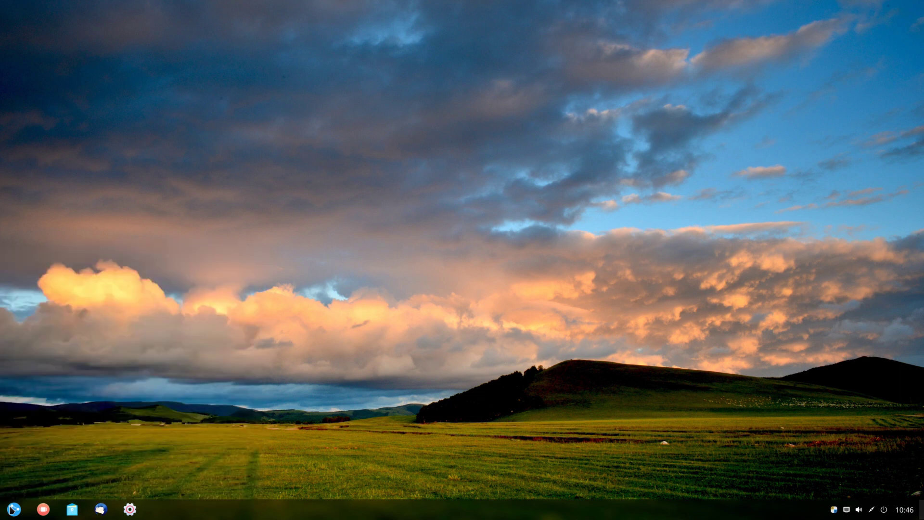
pyautogui.write('•••••••••')
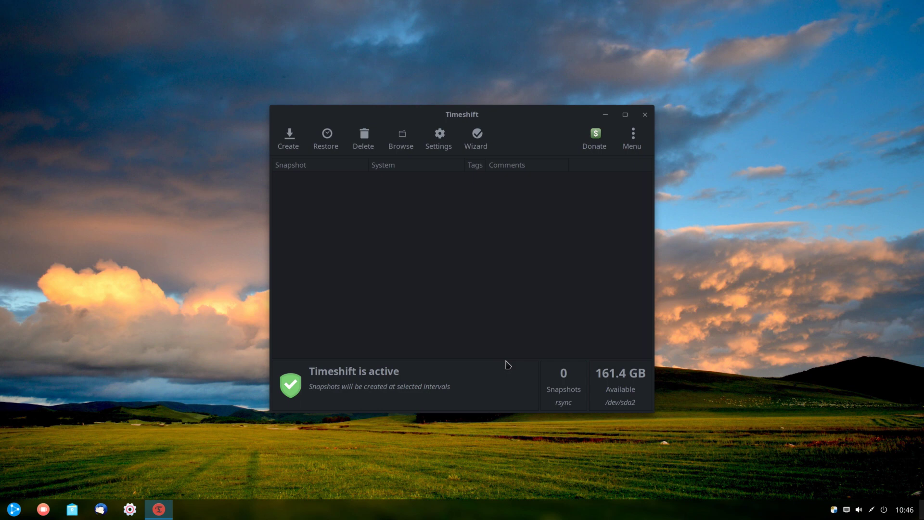
pyautogui.click(645, 115)
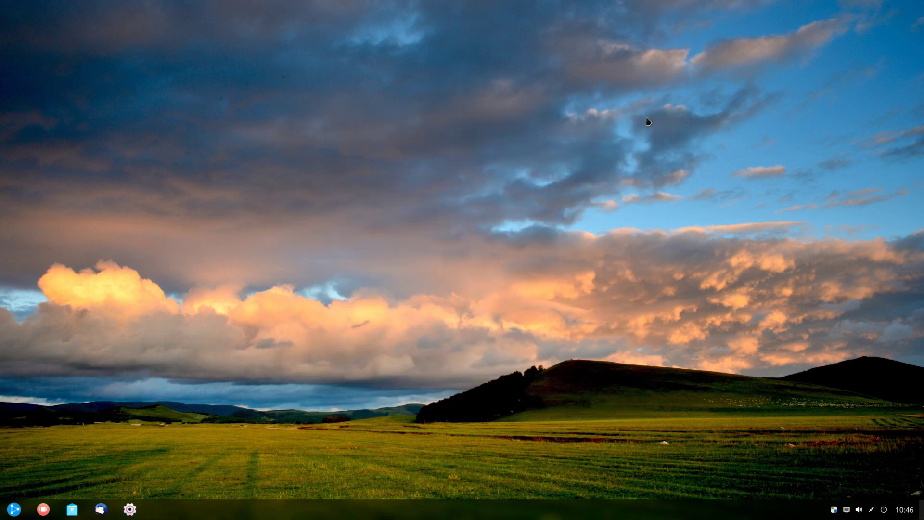